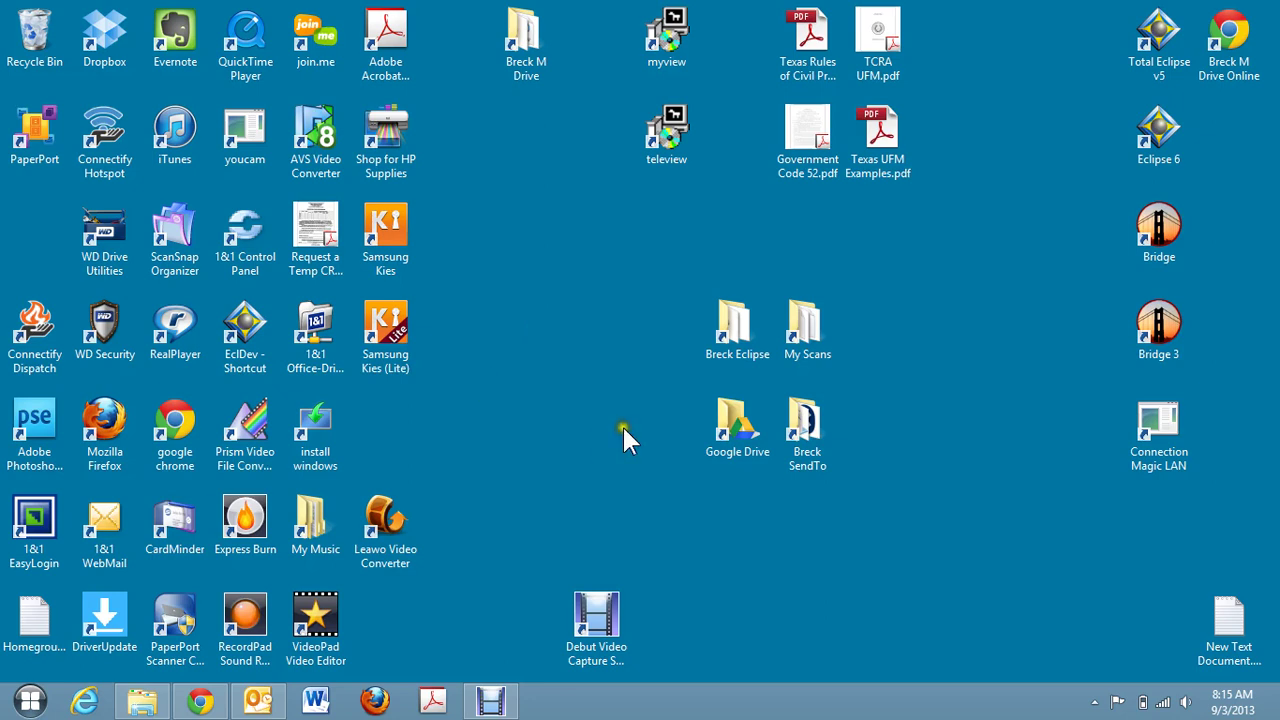
Switch to Chrome, clear the old downloads from view, and download the Total Eclipse 6.0.0.10 update, EclUp.exe.
{"action": "left_click", "coordinate": [203, 703]}
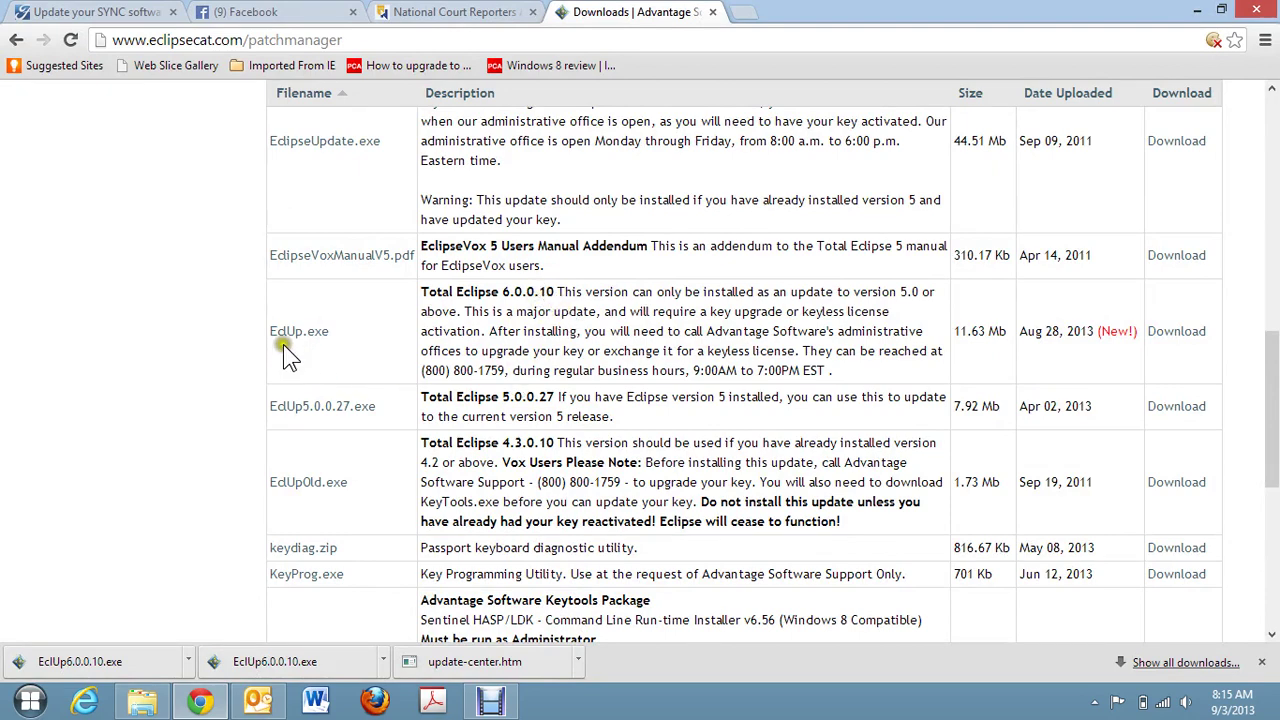
{"action": "left_click", "coordinate": [1180, 338]}
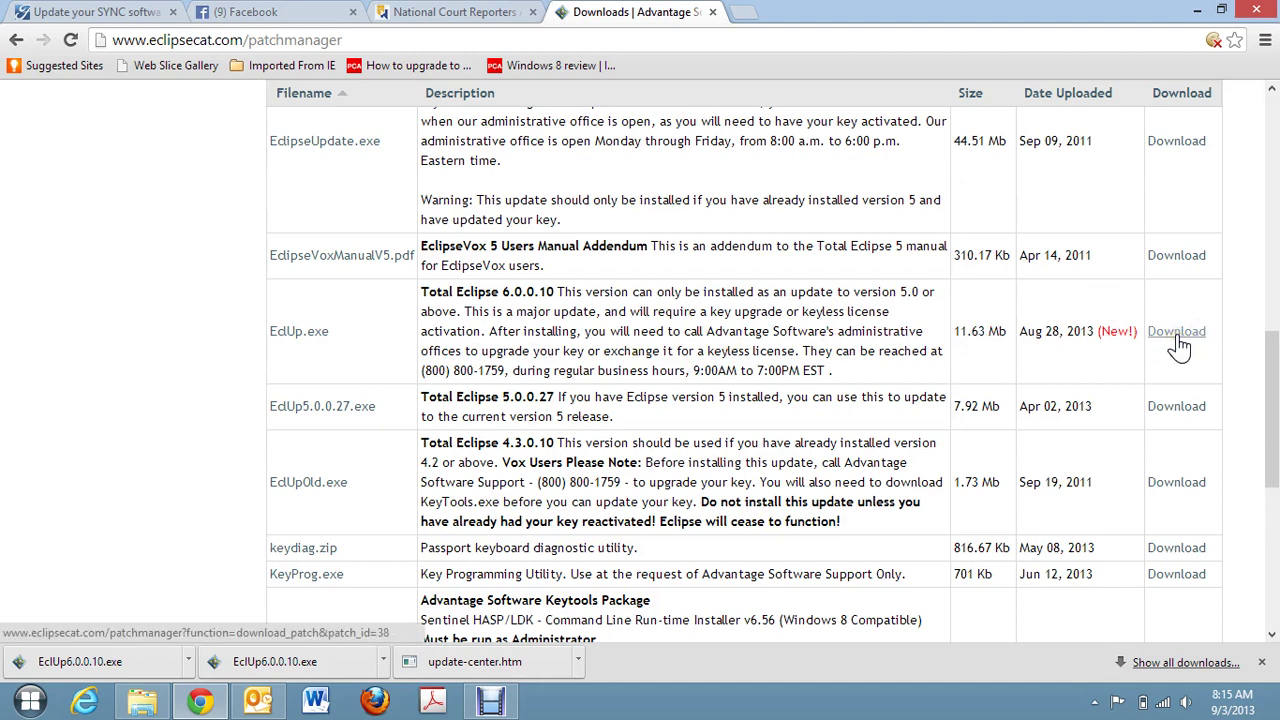
{"action": "left_click", "coordinate": [1262, 663]}
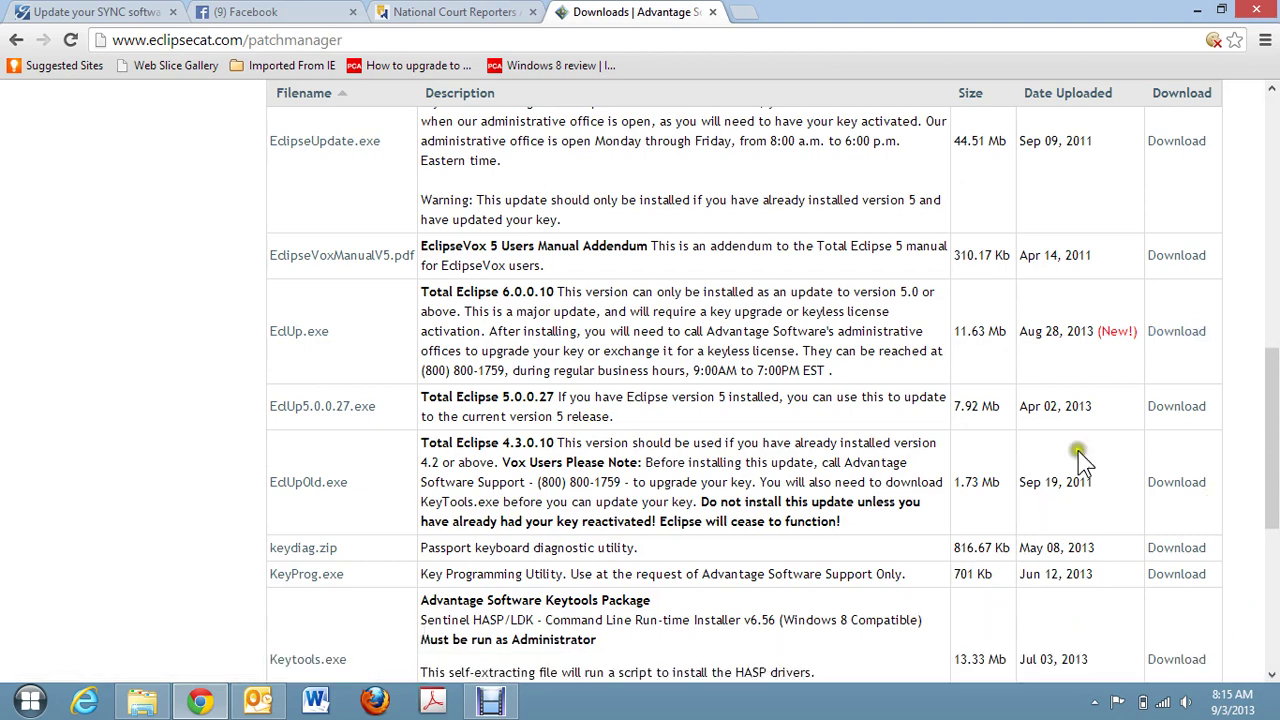
{"action": "left_click", "coordinate": [1174, 334]}
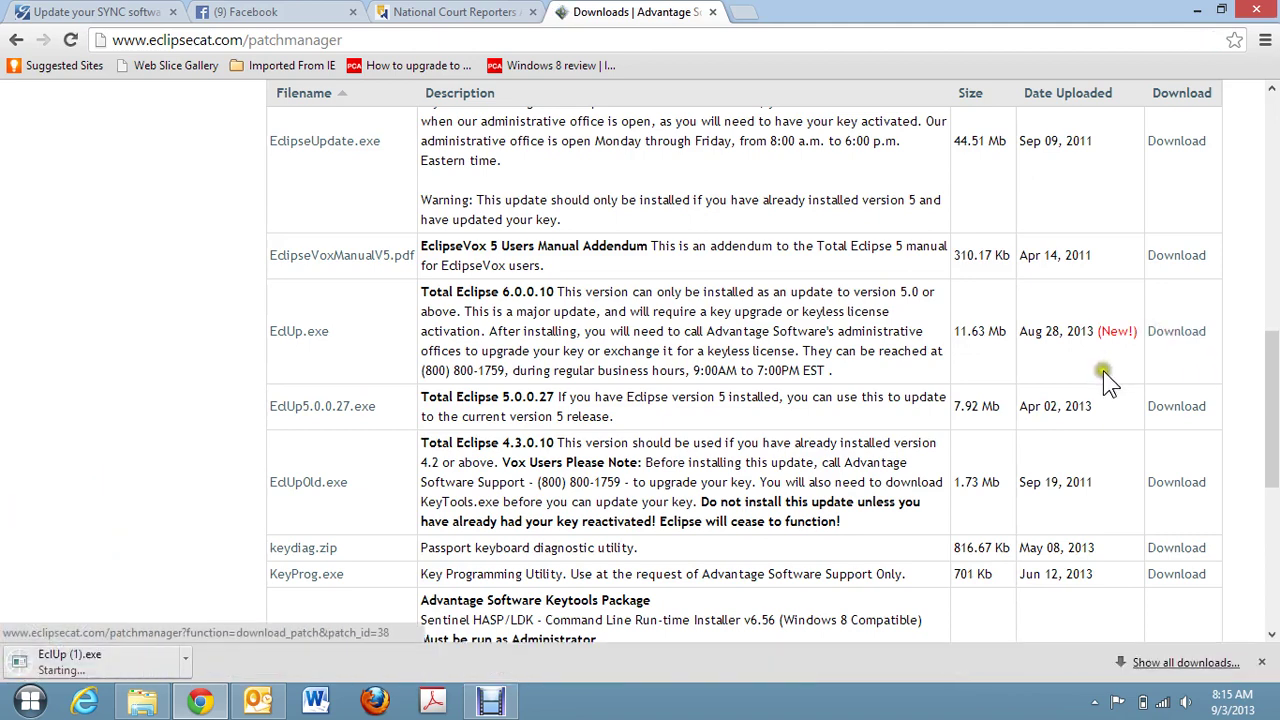
{"action": "left_click", "coordinate": [67, 661]}
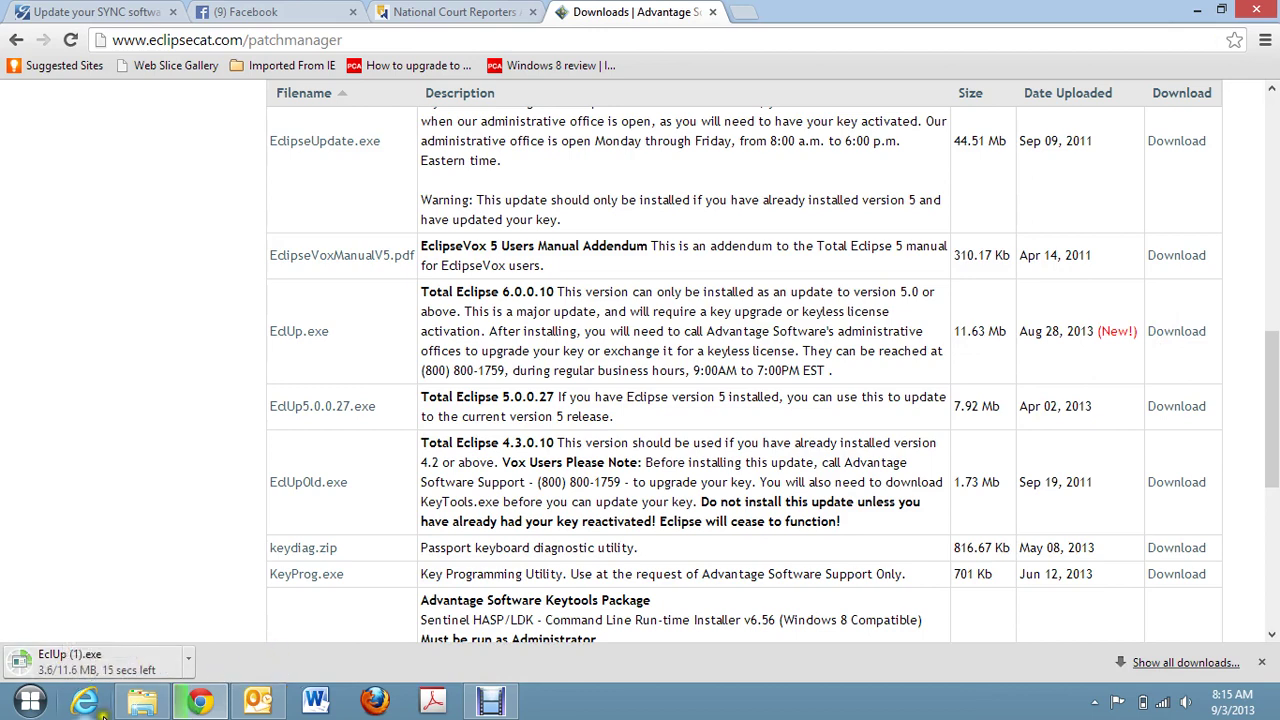
{"action": "left_click", "coordinate": [76, 658]}
{"action": "mouse_move", "coordinate": [128, 680]}
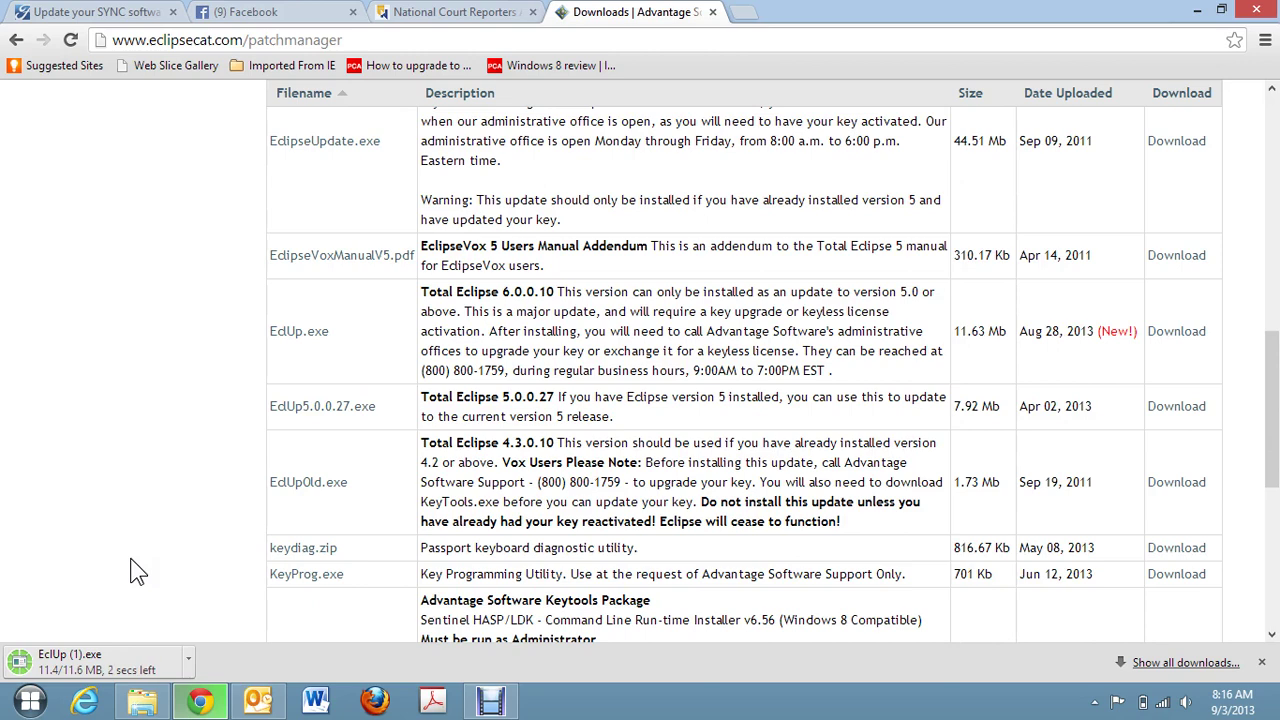
Start saving the Total Eclipse 6.0.0.10 download link as a file and name it EclUp6.0.0.10.
{"action": "right_click", "coordinate": [1180, 340]}
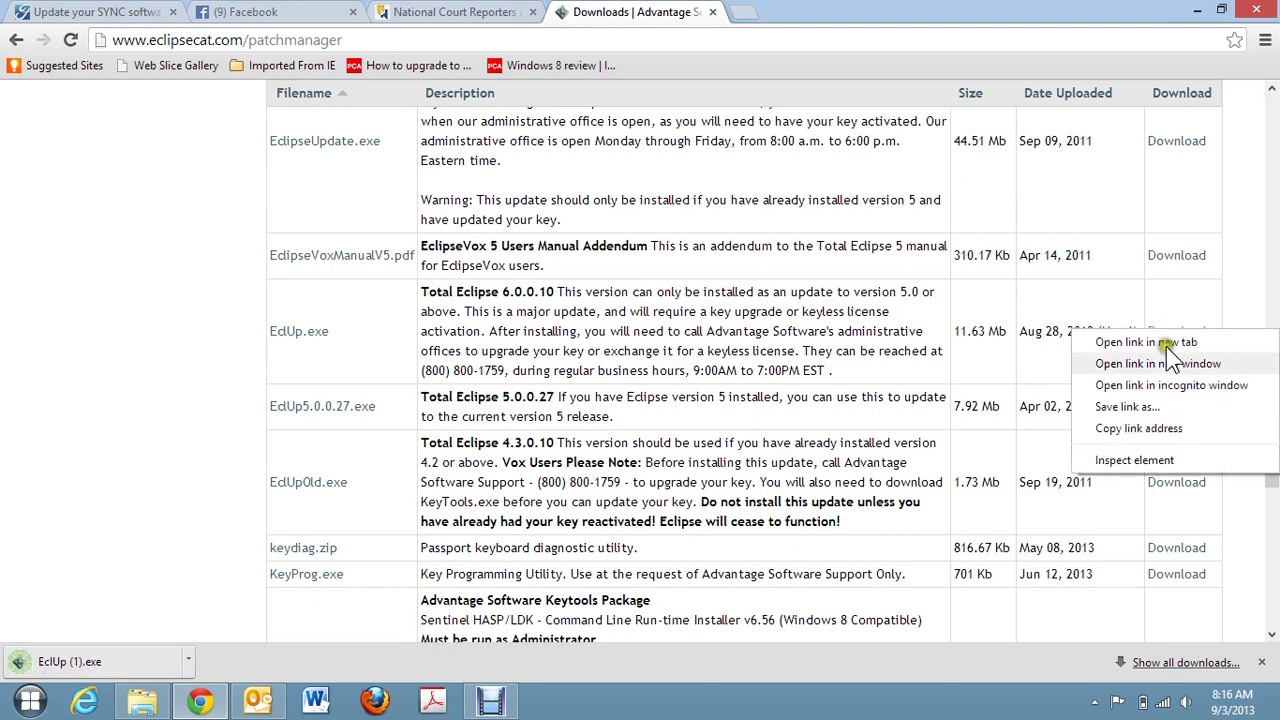
{"action": "left_click", "coordinate": [1120, 408]}
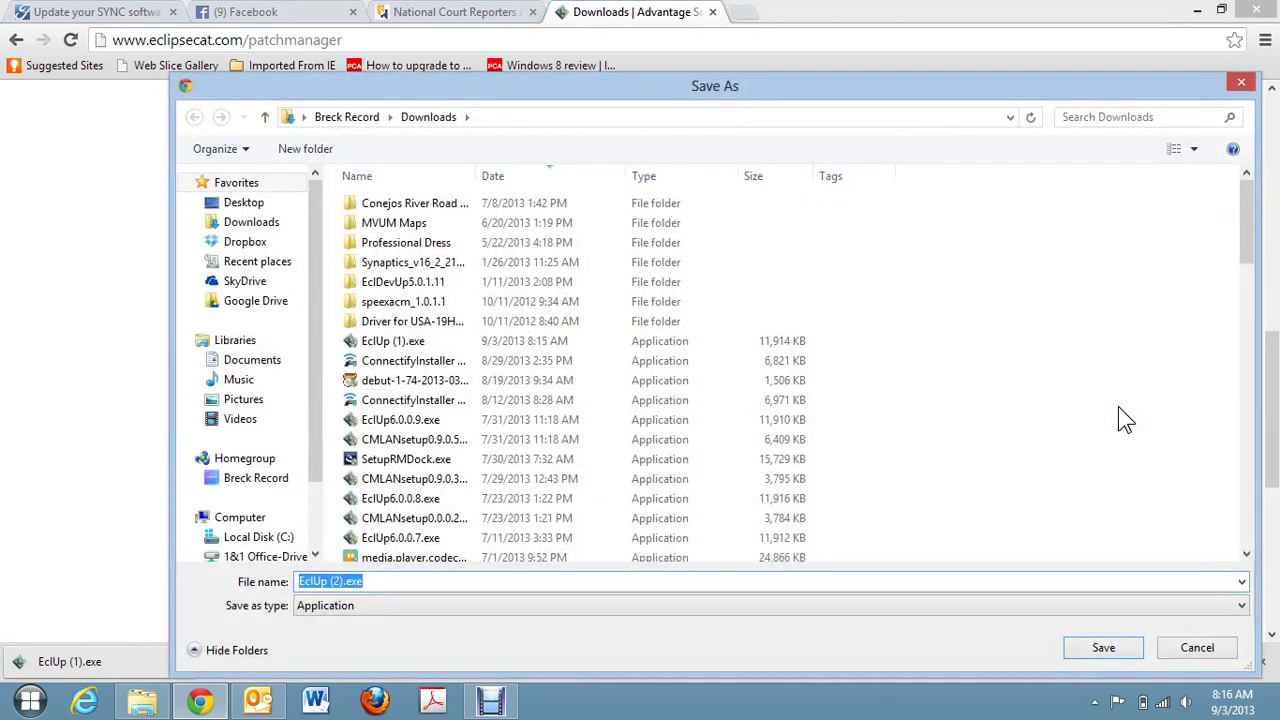
{"action": "left_click", "coordinate": [1086, 345]}
{"action": "left_click", "coordinate": [371, 582]}
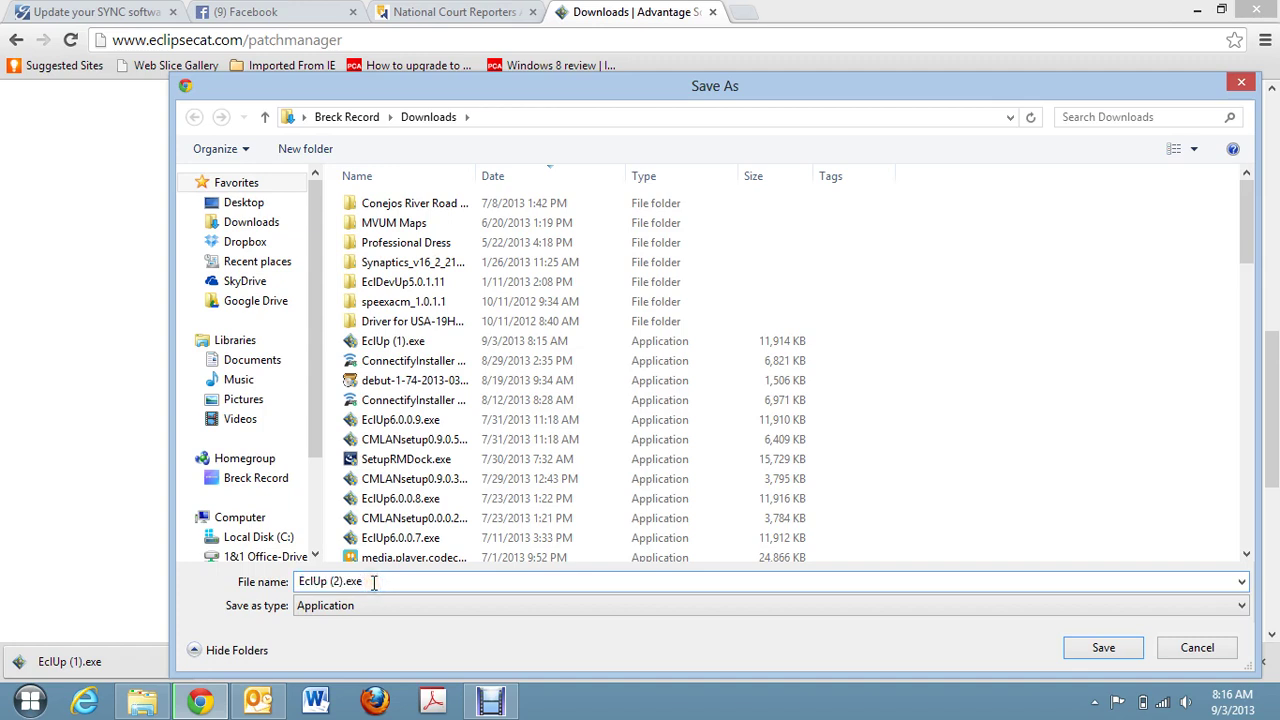
{"action": "key", "text": "BackSpace"}
{"action": "key", "text": "BackSpace"}
{"action": "key", "text": "BackSpace"}
{"action": "key", "text": "BackSpace"}
{"action": "key", "text": "BackSpace"}
{"action": "key", "text": "BackSpace"}
{"action": "key", "text": "BackSpace"}
{"action": "key", "text": "BackSpace"}
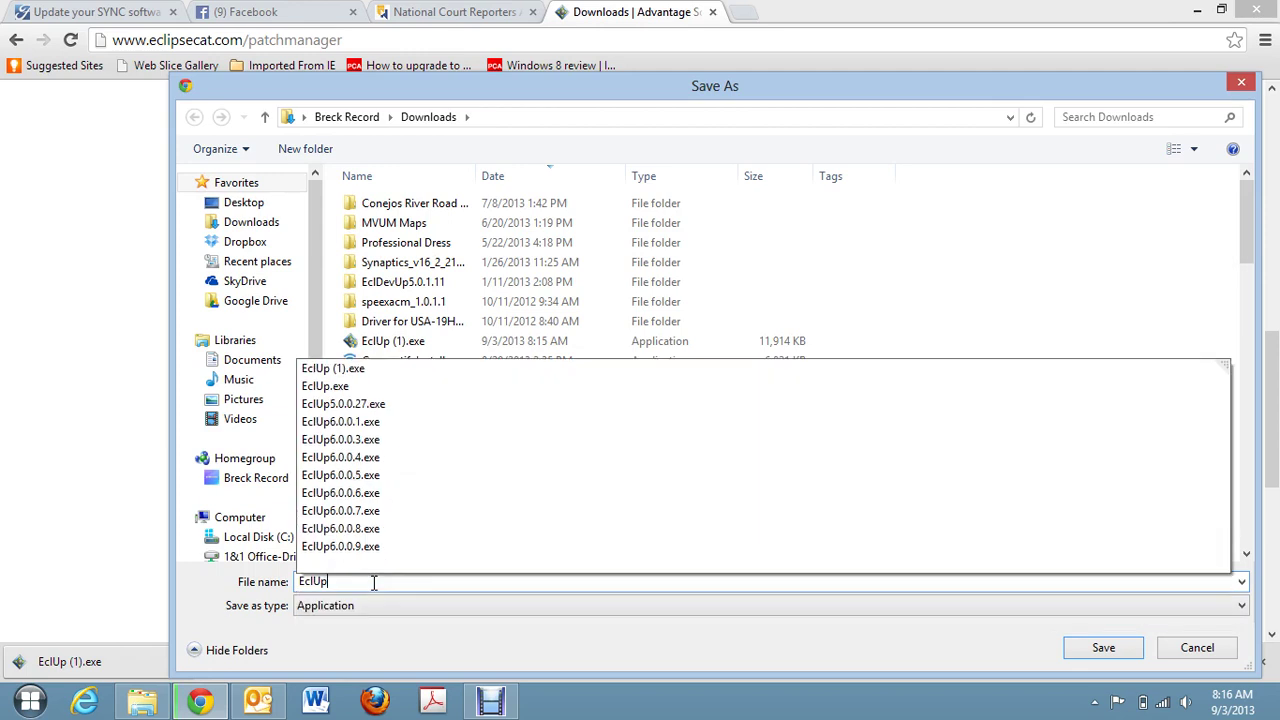
{"action": "type", "text": "6.0"}
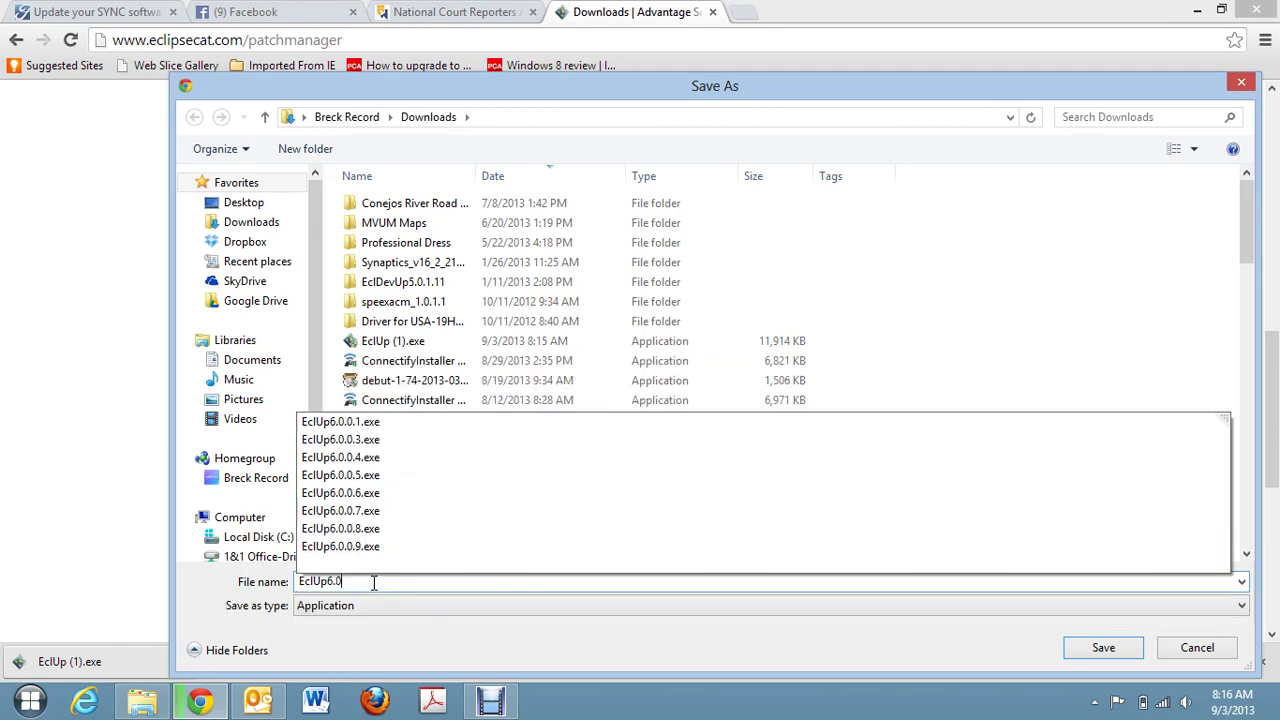
{"action": "type", "text": ".0.10"}
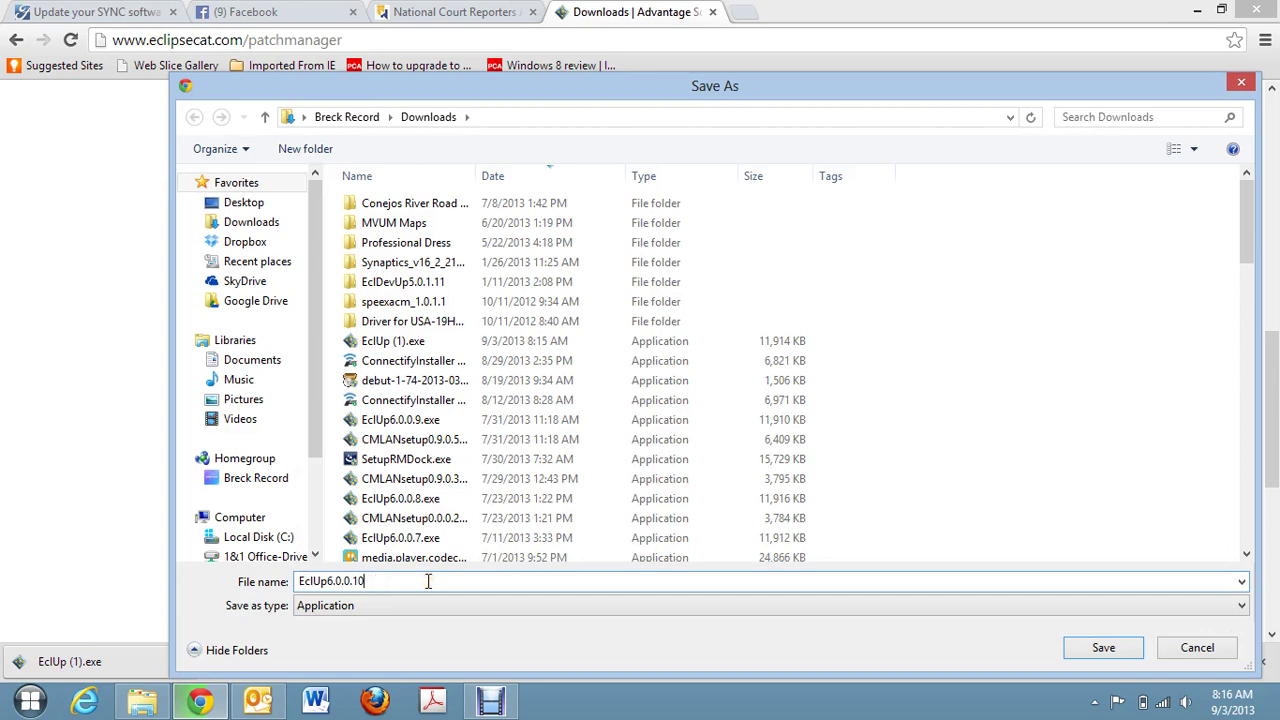
Keep Downloads as the destination folder and save the renamed update file there.
{"action": "left_click", "coordinate": [441, 117]}
{"action": "left_click", "coordinate": [440, 119]}
{"action": "left_click", "coordinate": [427, 118]}
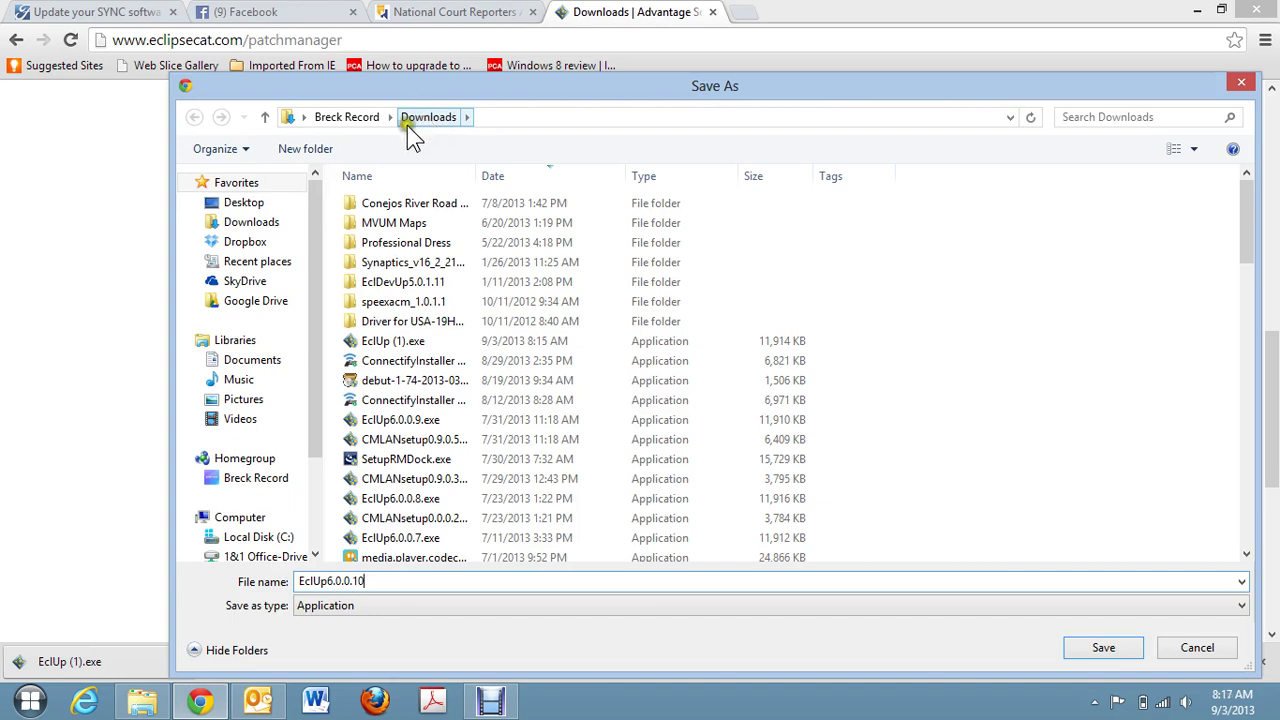
{"action": "left_click", "coordinate": [424, 130]}
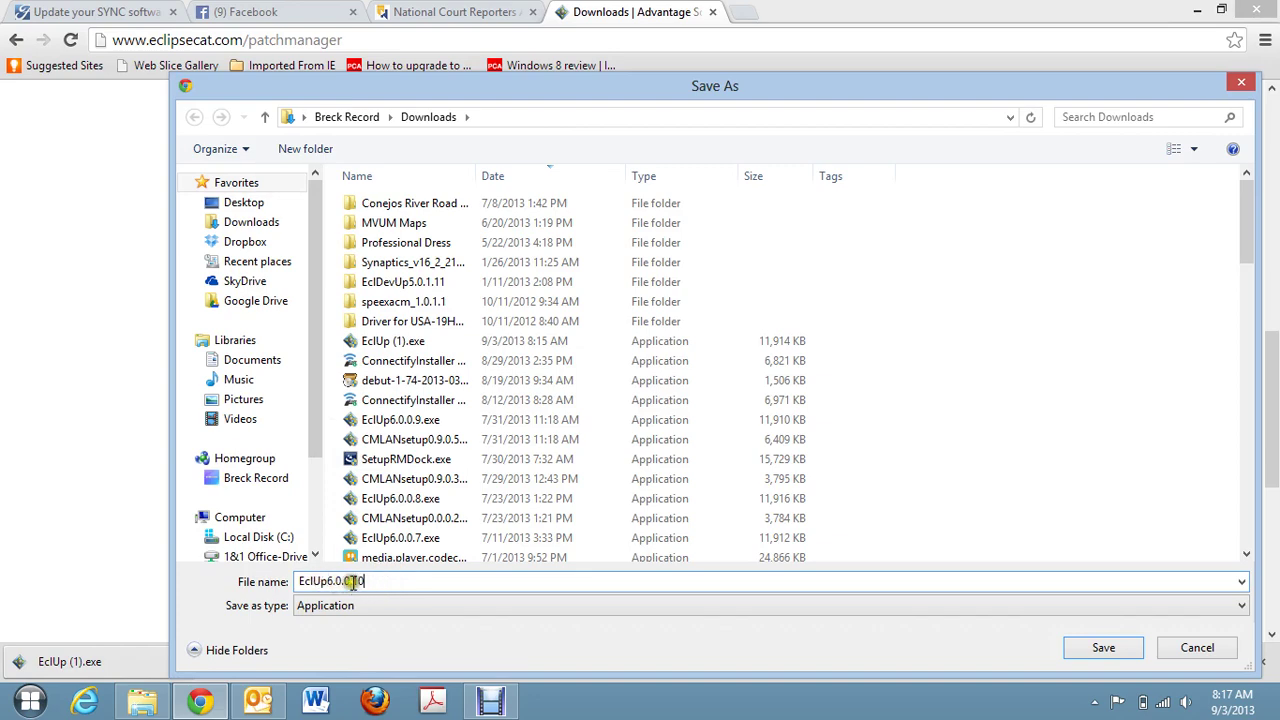
{"action": "left_click", "coordinate": [1100, 648]}
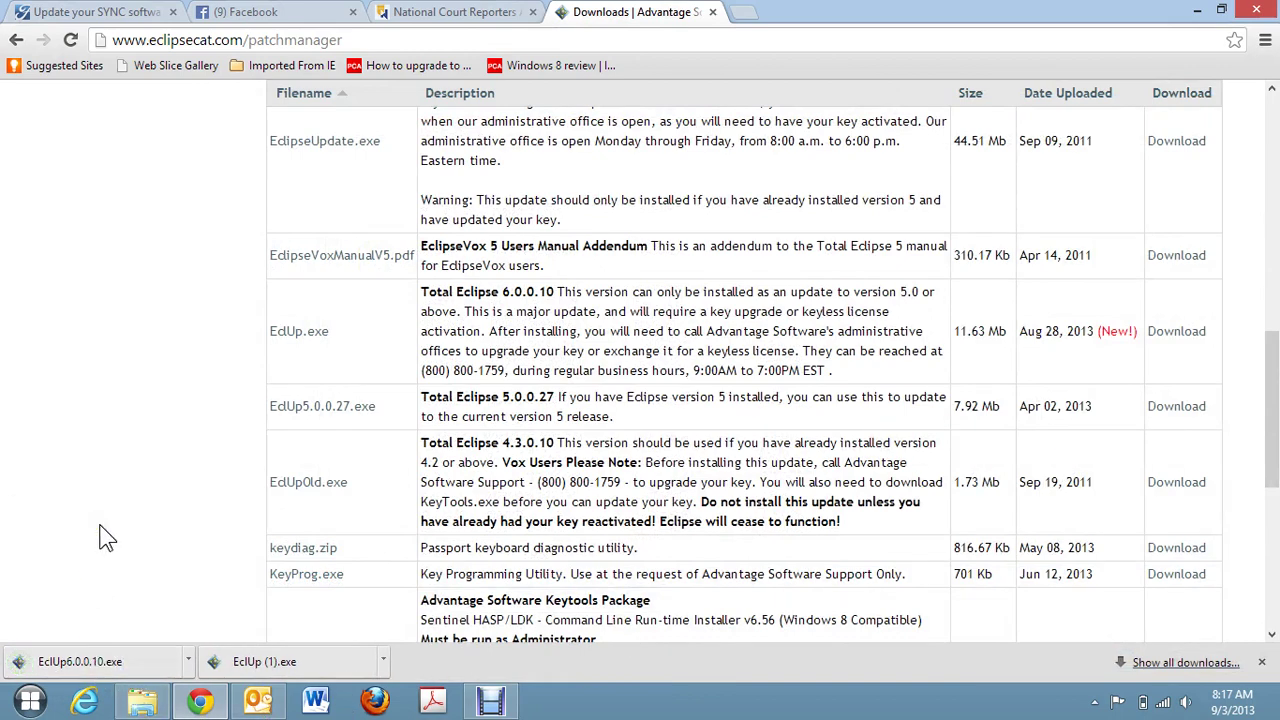
Switch to the Downloads folder in File Explorer and sort it by date in both directions, ending with the newest files first.
{"action": "left_click", "coordinate": [147, 705]}
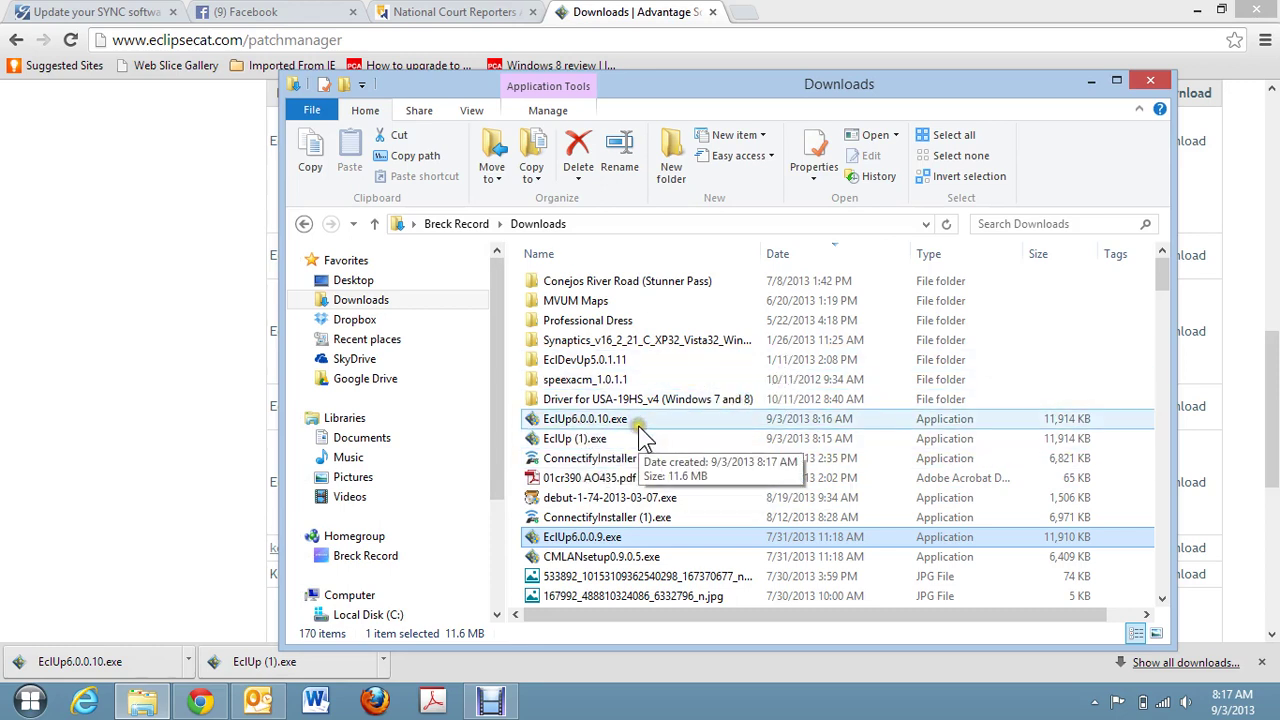
{"action": "left_click", "coordinate": [805, 253]}
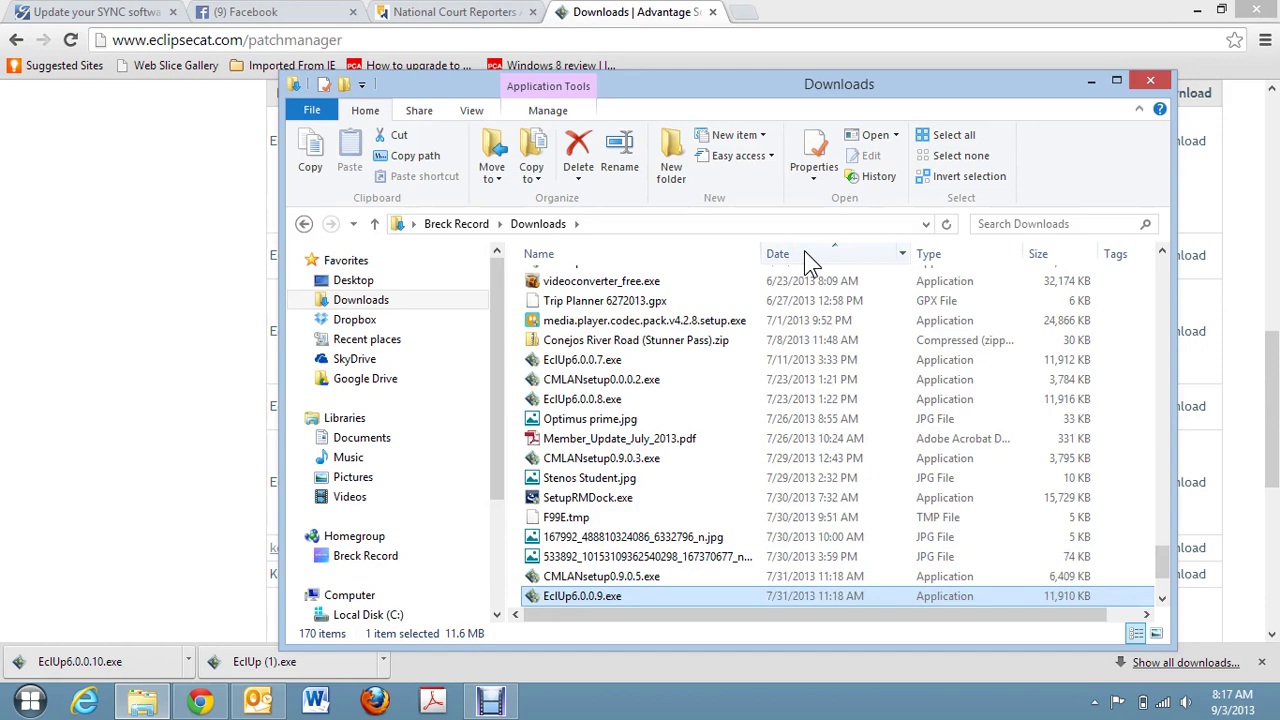
{"action": "left_click", "coordinate": [810, 255]}
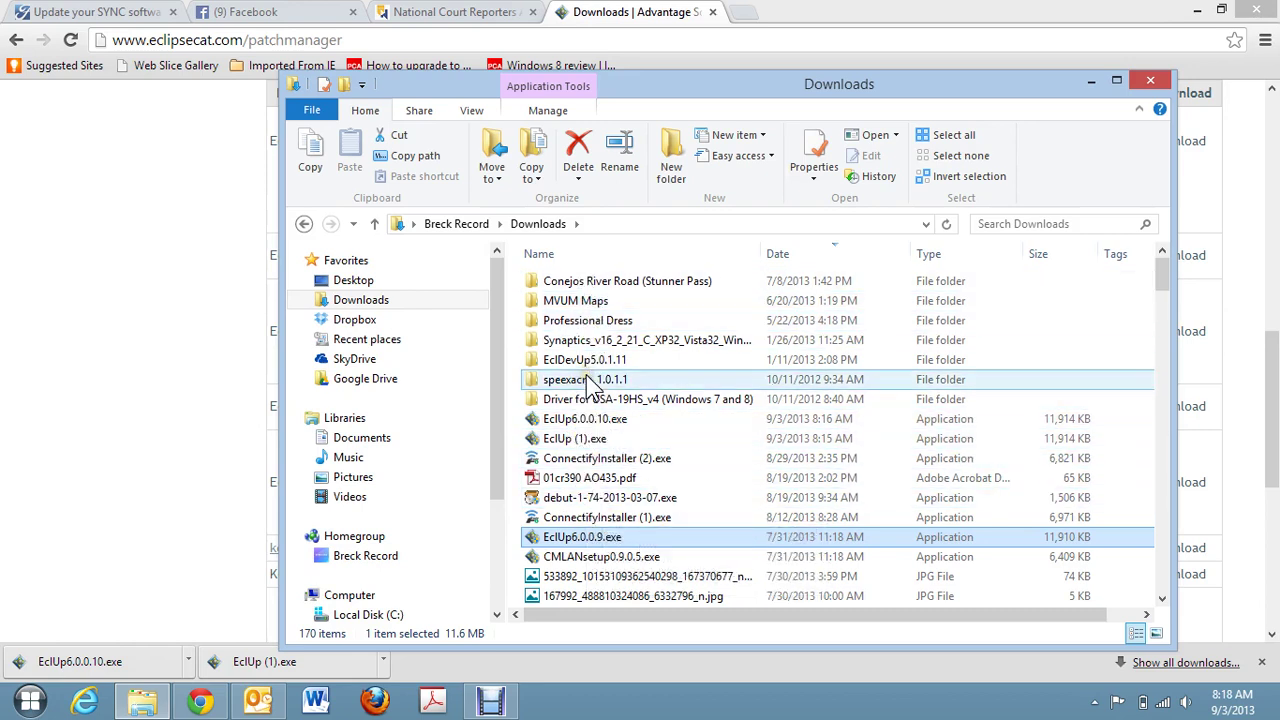
Sort the Downloads folder by name in both directions, and return it to newest-first date order before minimizing the window.
{"action": "left_click", "coordinate": [598, 260]}
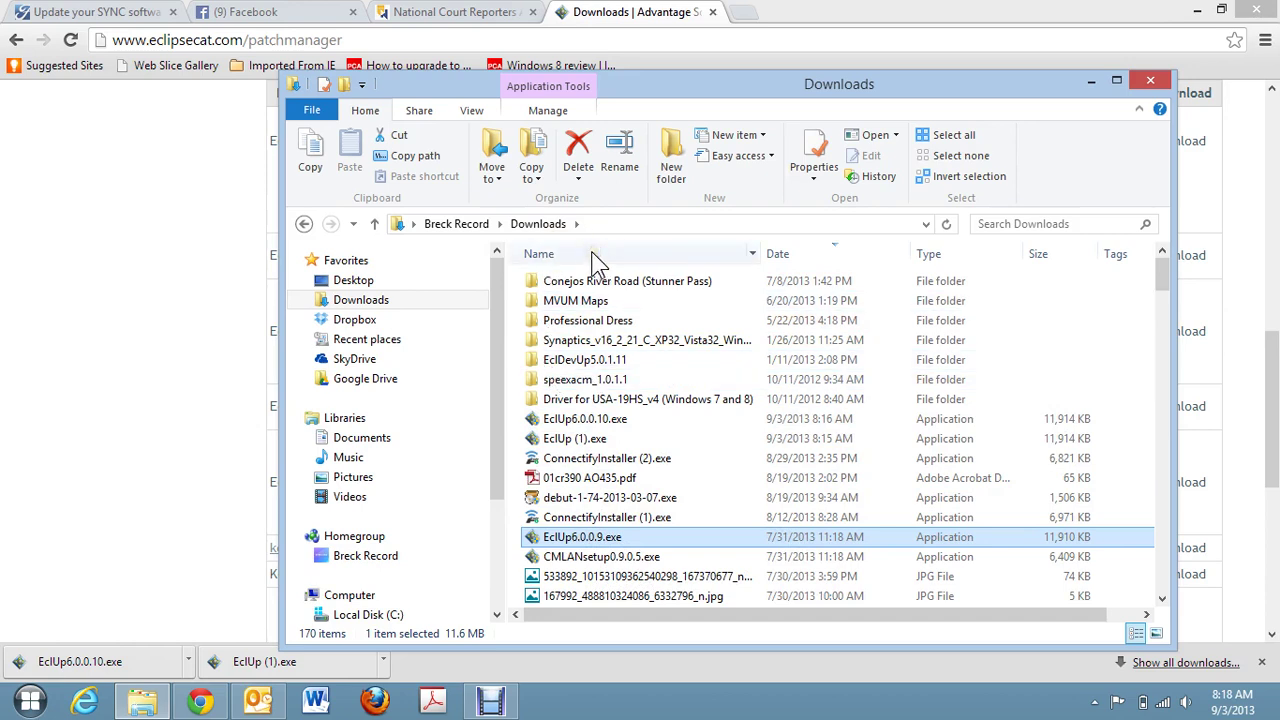
{"action": "left_click", "coordinate": [593, 256]}
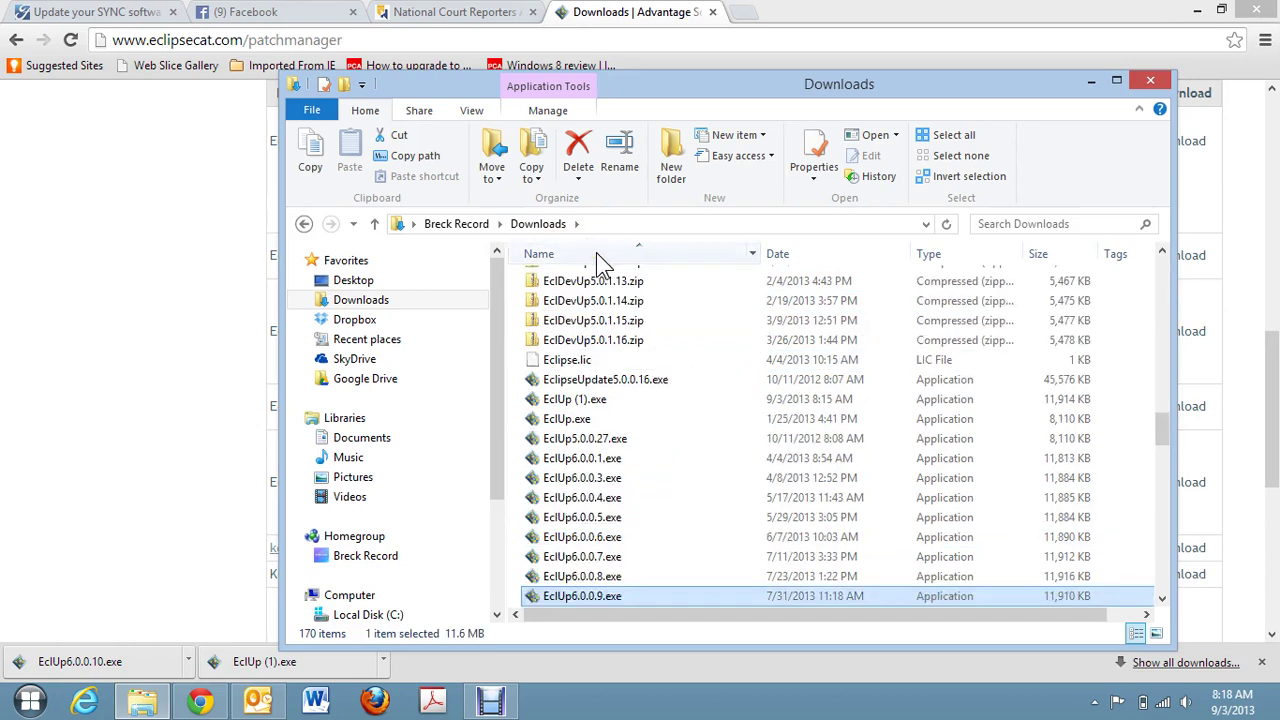
{"action": "scroll", "coordinate": [663, 390], "scroll_direction": "up", "scroll_amount": 5}
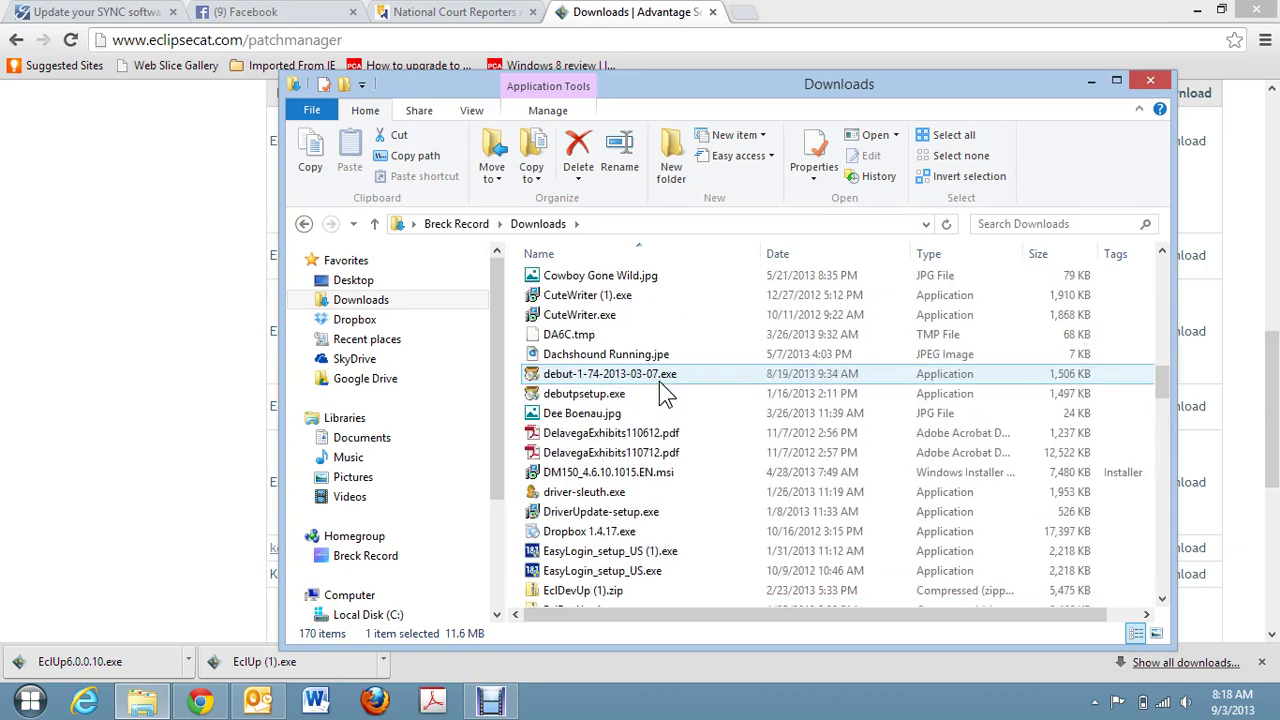
{"action": "scroll", "coordinate": [659, 381], "scroll_direction": "up", "scroll_amount": 10}
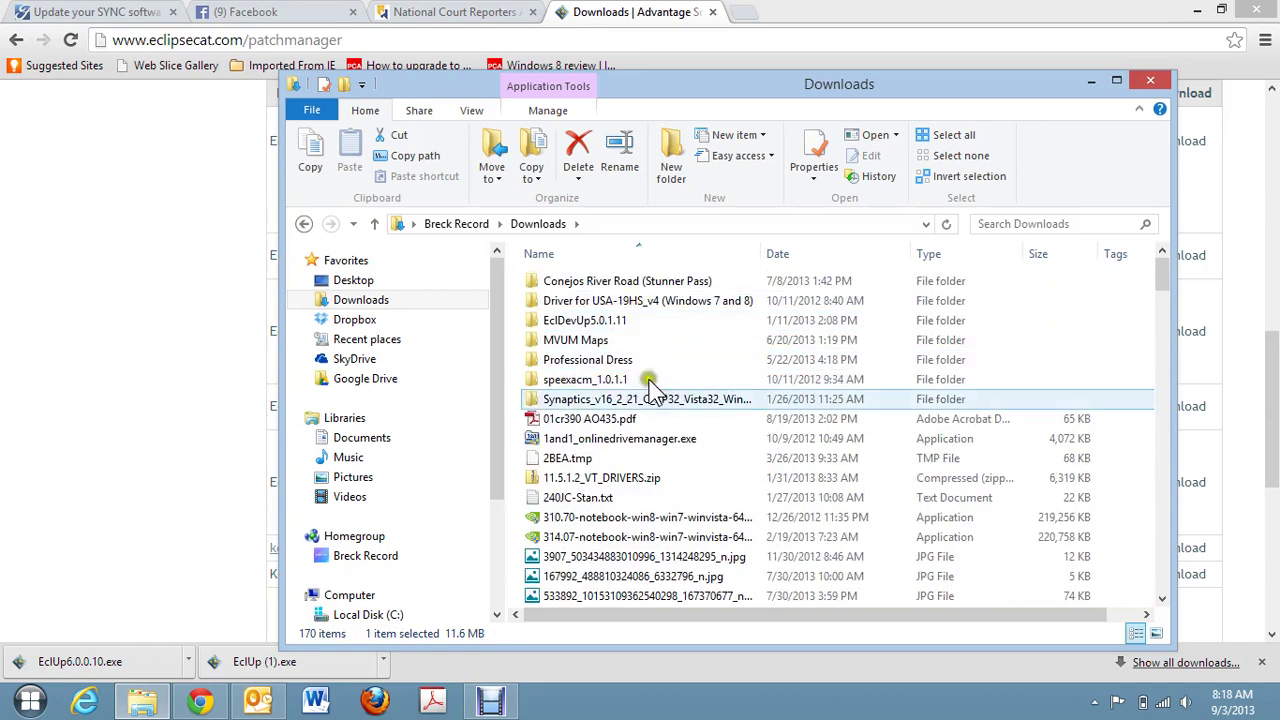
{"action": "left_click", "coordinate": [594, 254]}
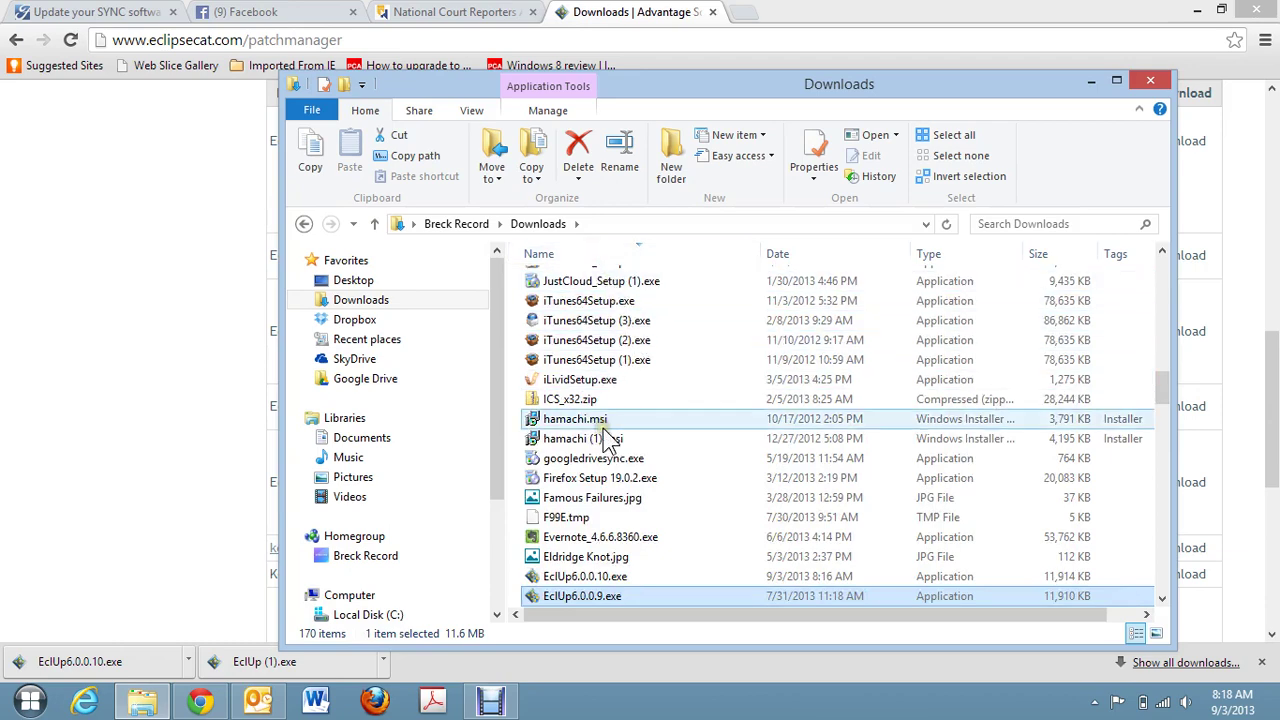
{"action": "scroll", "coordinate": [610, 440], "scroll_direction": "up", "scroll_amount": 20}
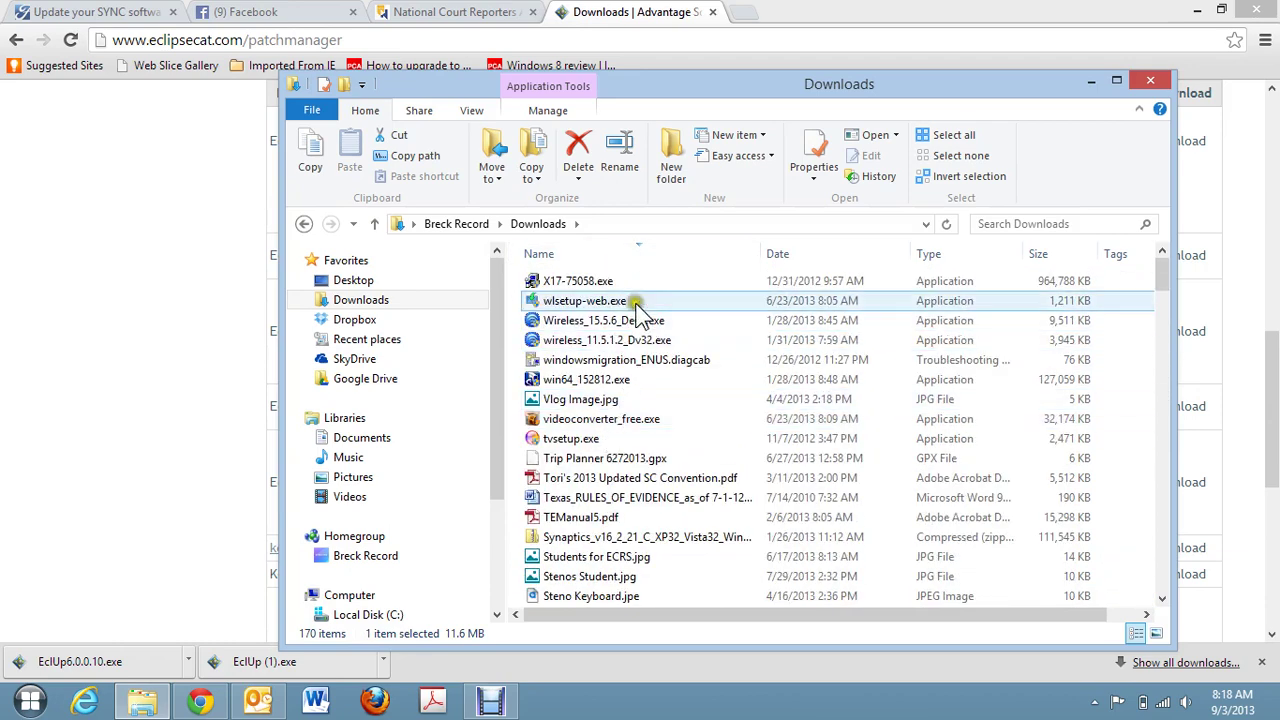
{"action": "left_click", "coordinate": [595, 253]}
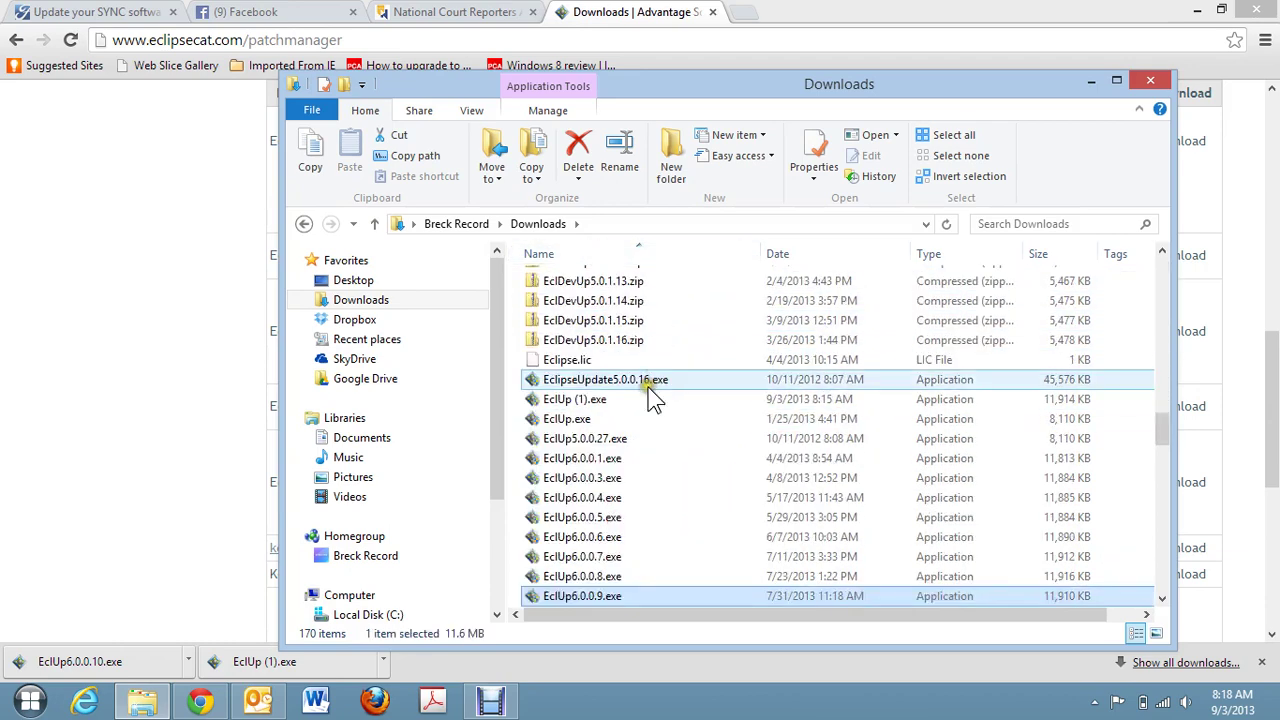
{"action": "scroll", "coordinate": [648, 395], "scroll_direction": "up", "scroll_amount": 15}
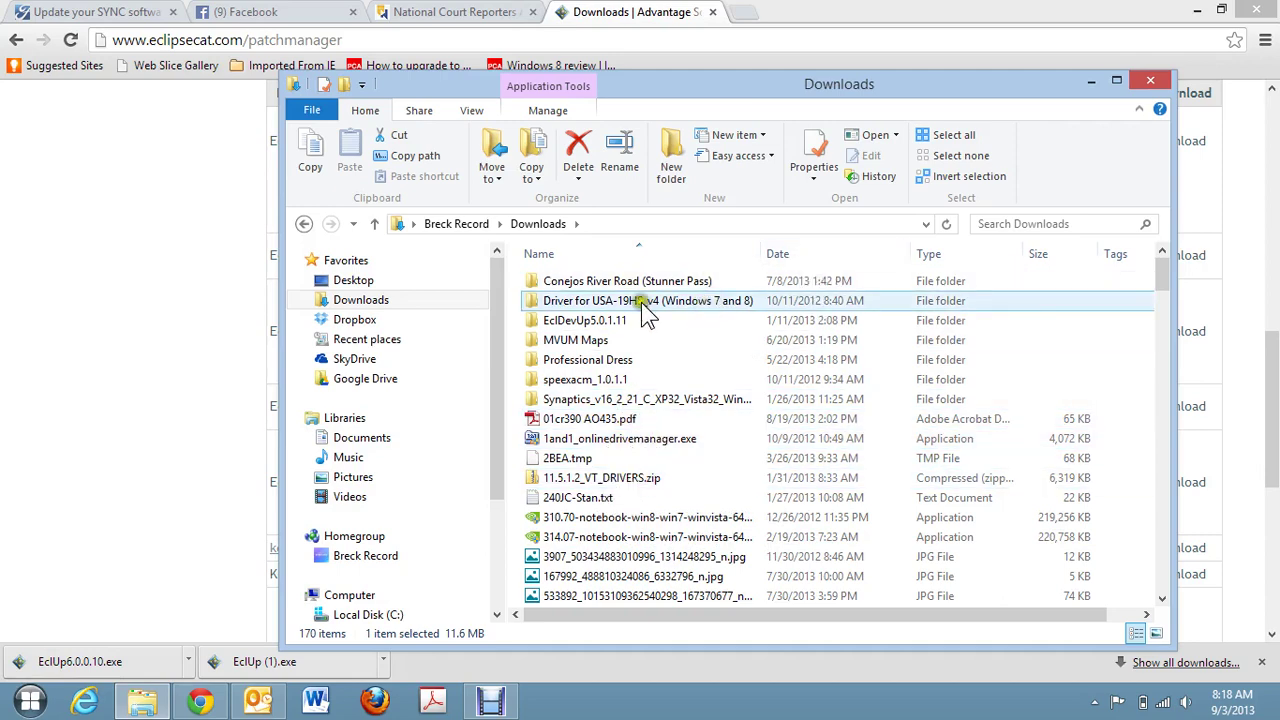
{"action": "left_click", "coordinate": [821, 253]}
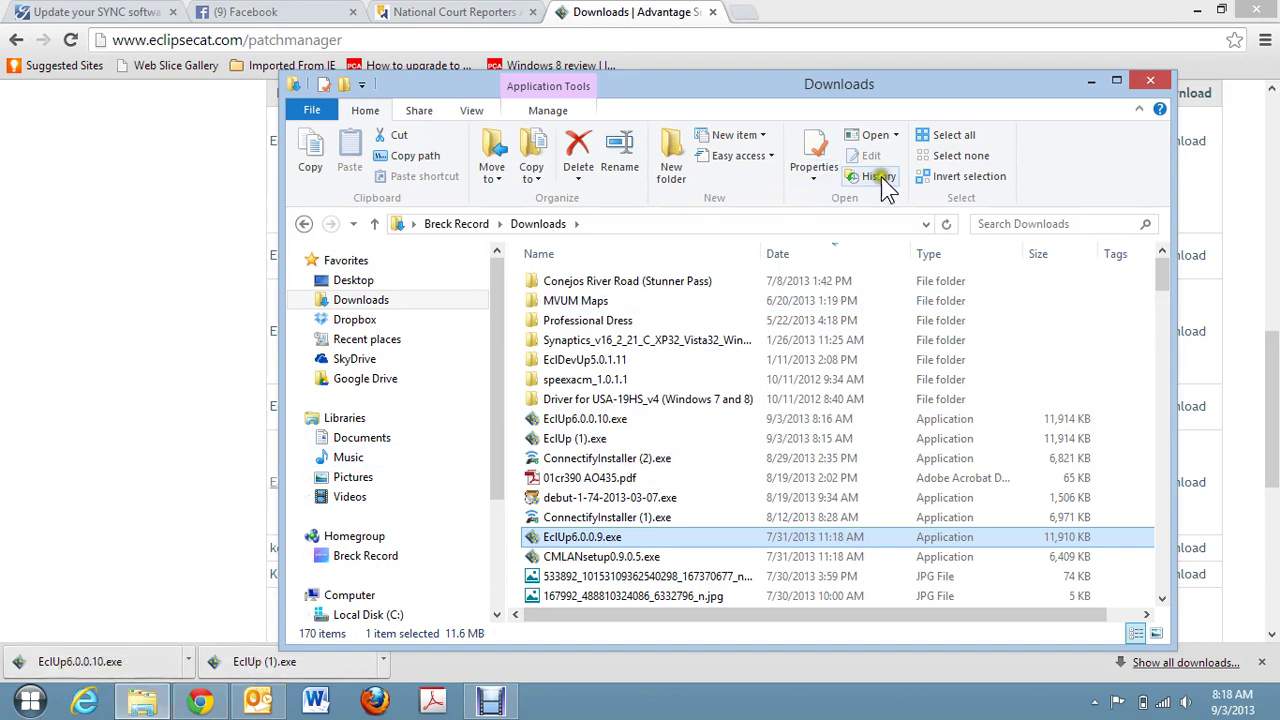
{"action": "left_click", "coordinate": [1090, 82]}
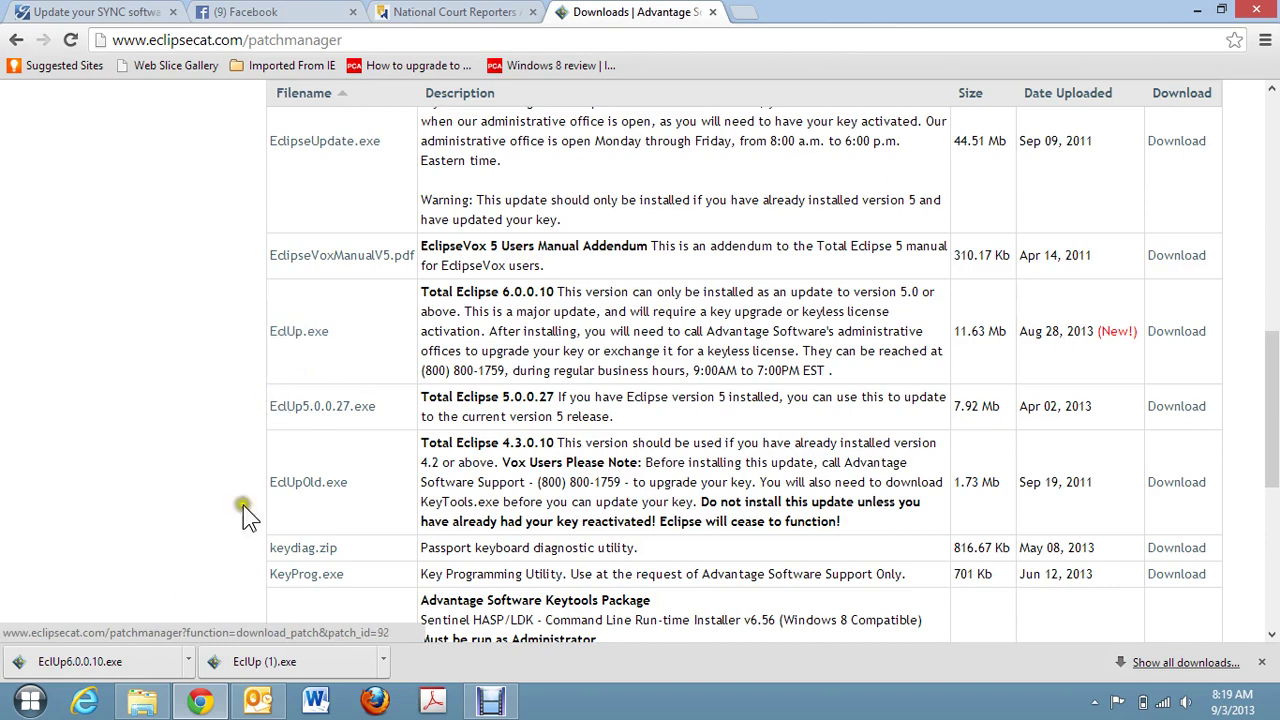
Run EclUp6.0.0.10.exe, allow it to make changes, and complete the Total Eclipse 6.0.0.10 setup in the default destination folder.
{"action": "left_click", "coordinate": [86, 664]}
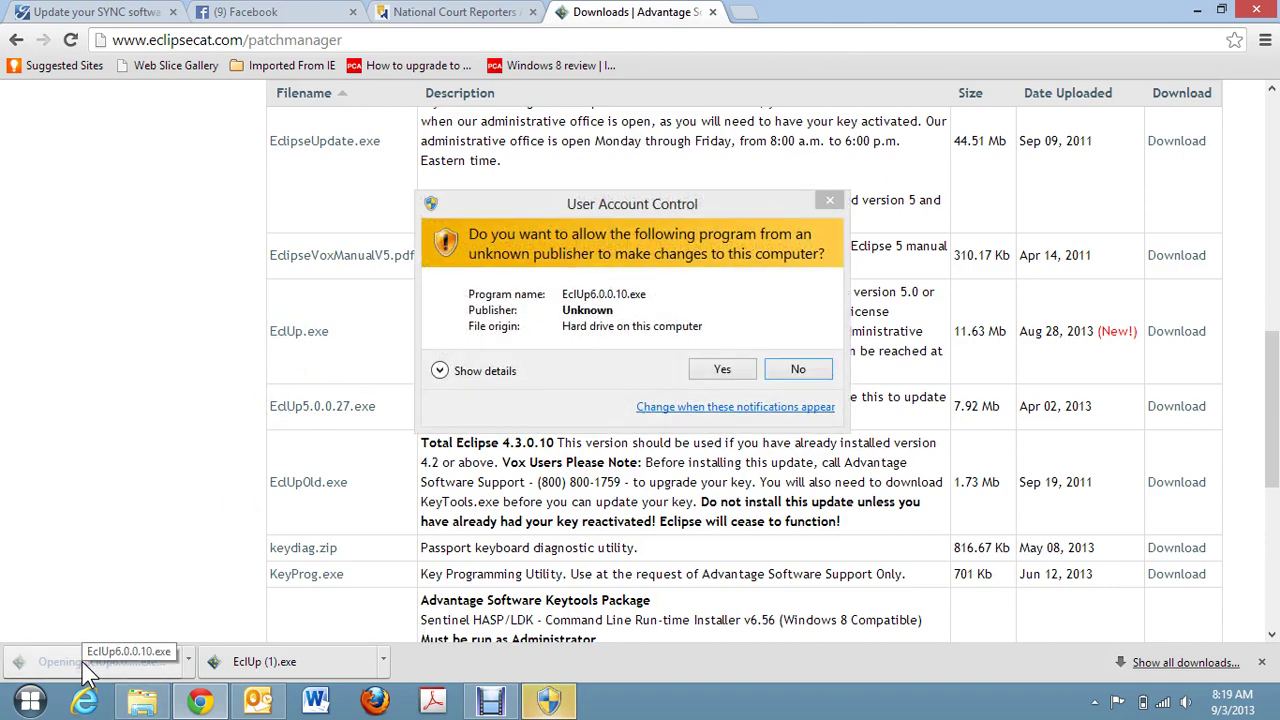
{"action": "left_click", "coordinate": [726, 372]}
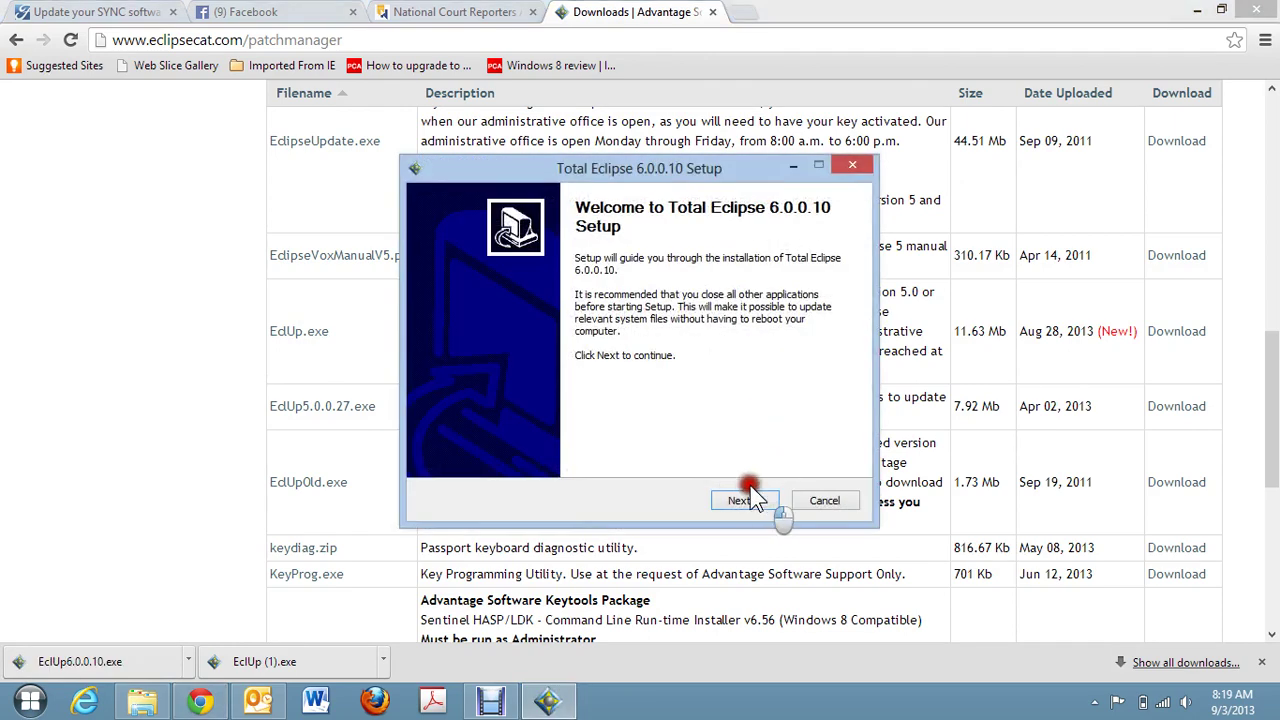
{"action": "left_click", "coordinate": [740, 500]}
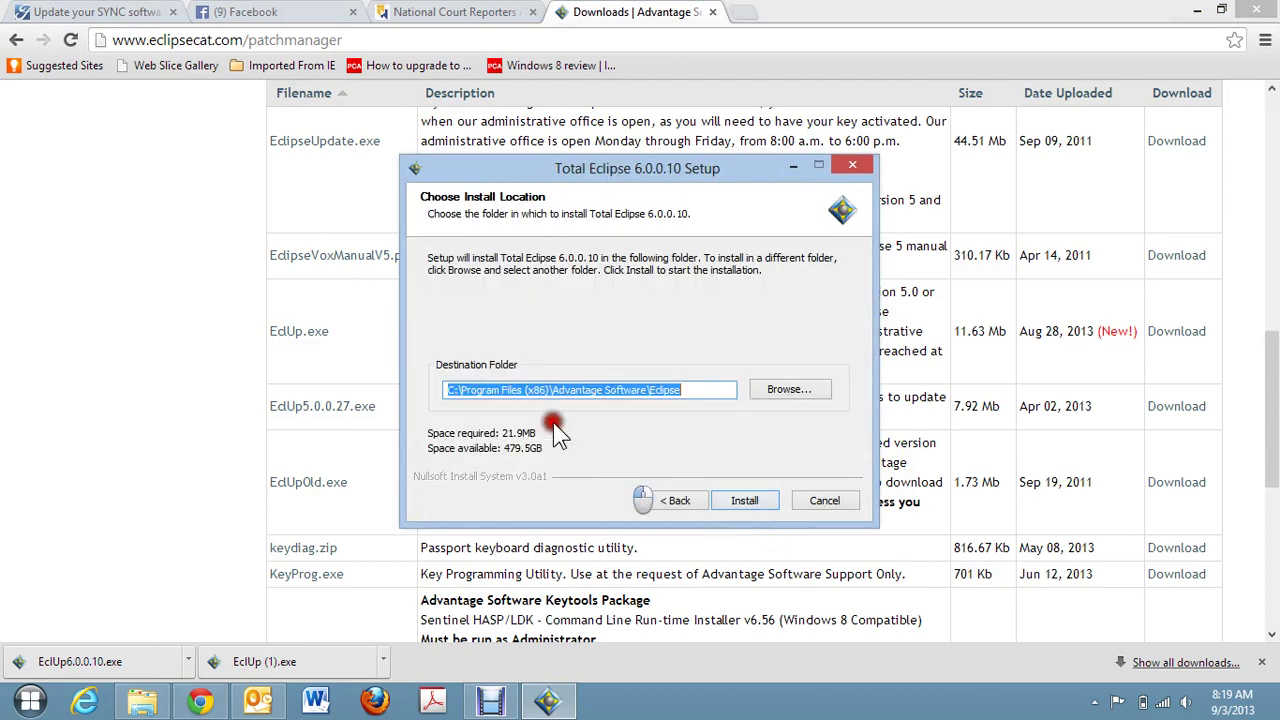
{"action": "left_click", "coordinate": [749, 502]}
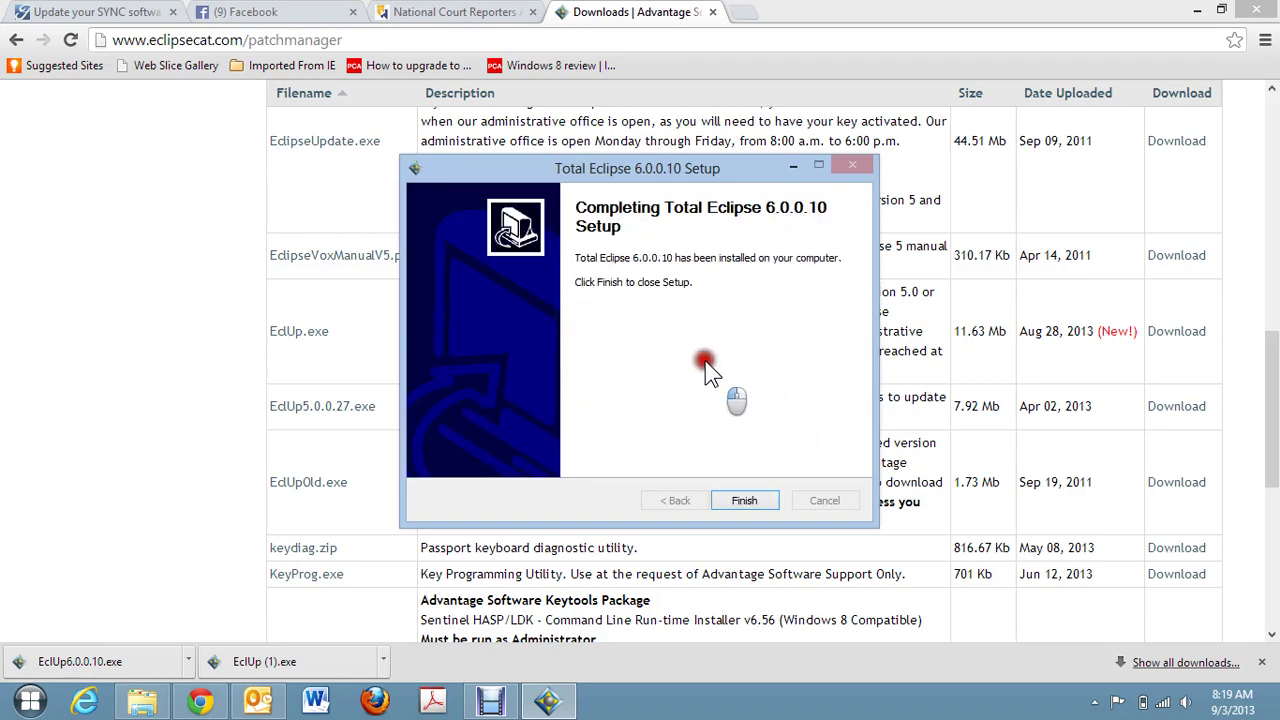
{"action": "left_click", "coordinate": [745, 500]}
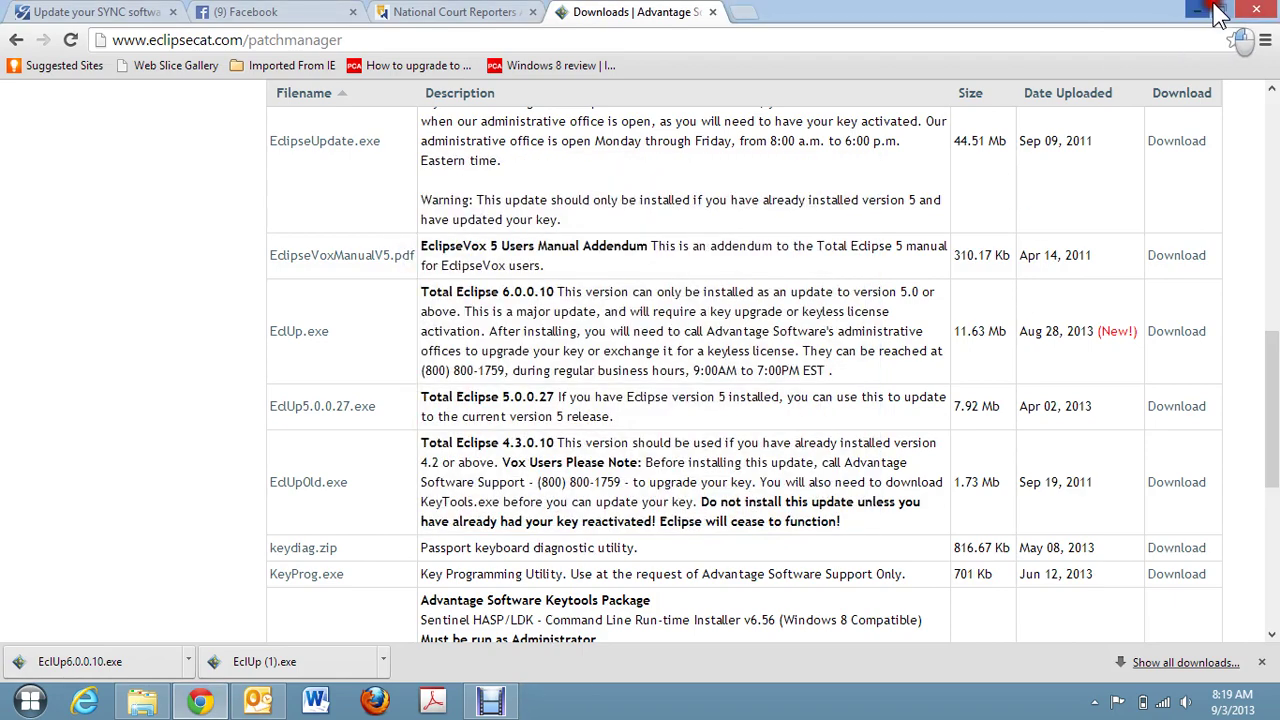
Minimize the browser and launch Eclipse 6 from the desktop.
{"action": "left_click", "coordinate": [1202, 12]}
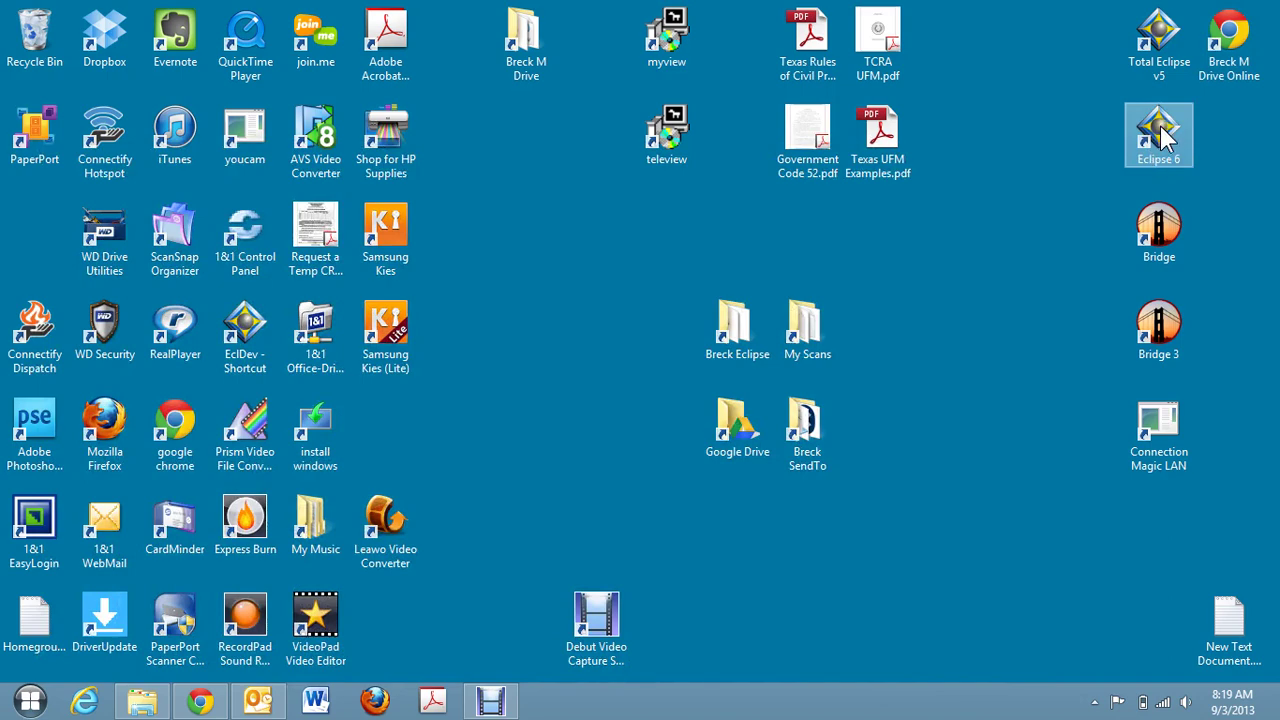
{"action": "double_click", "coordinate": [1160, 135]}
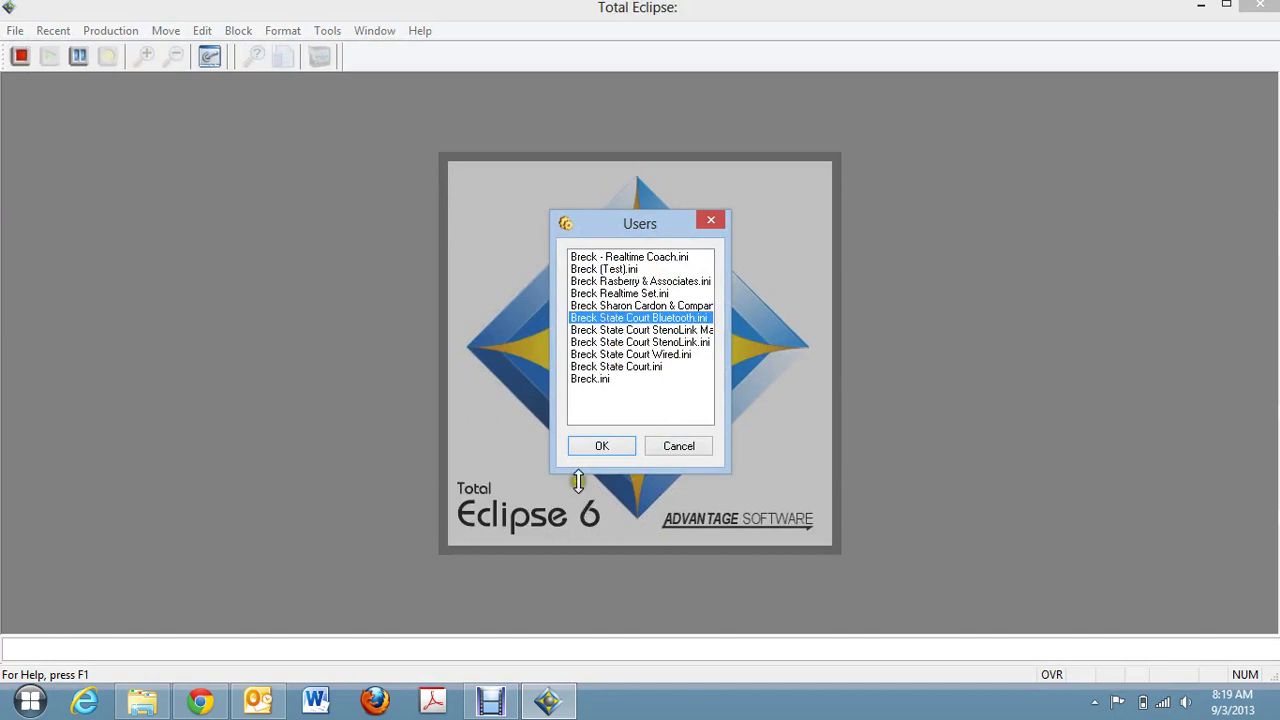
Load the preselected State Court Bluetooth user profile, check the installed version in the About Total Eclipse information, and close it.
{"action": "left_click", "coordinate": [603, 446]}
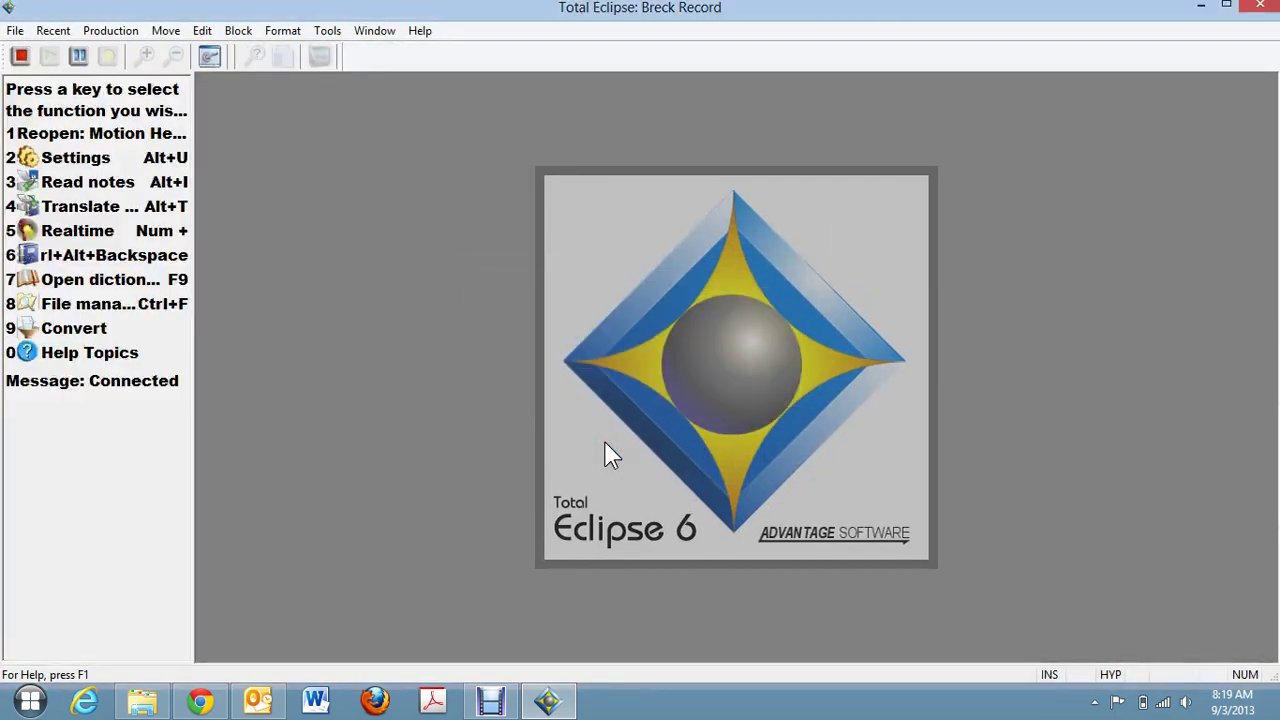
{"action": "left_click", "coordinate": [418, 31]}
{"action": "left_click", "coordinate": [319, 231]}
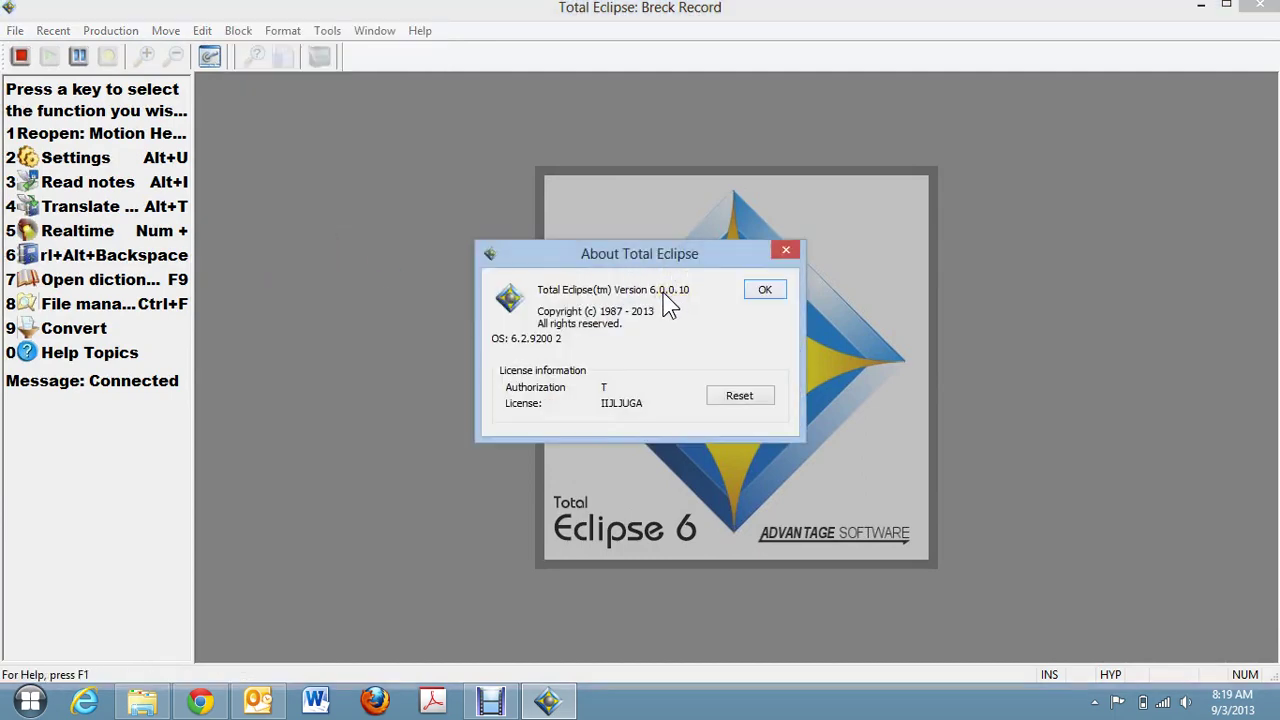
{"action": "left_click", "coordinate": [738, 301]}
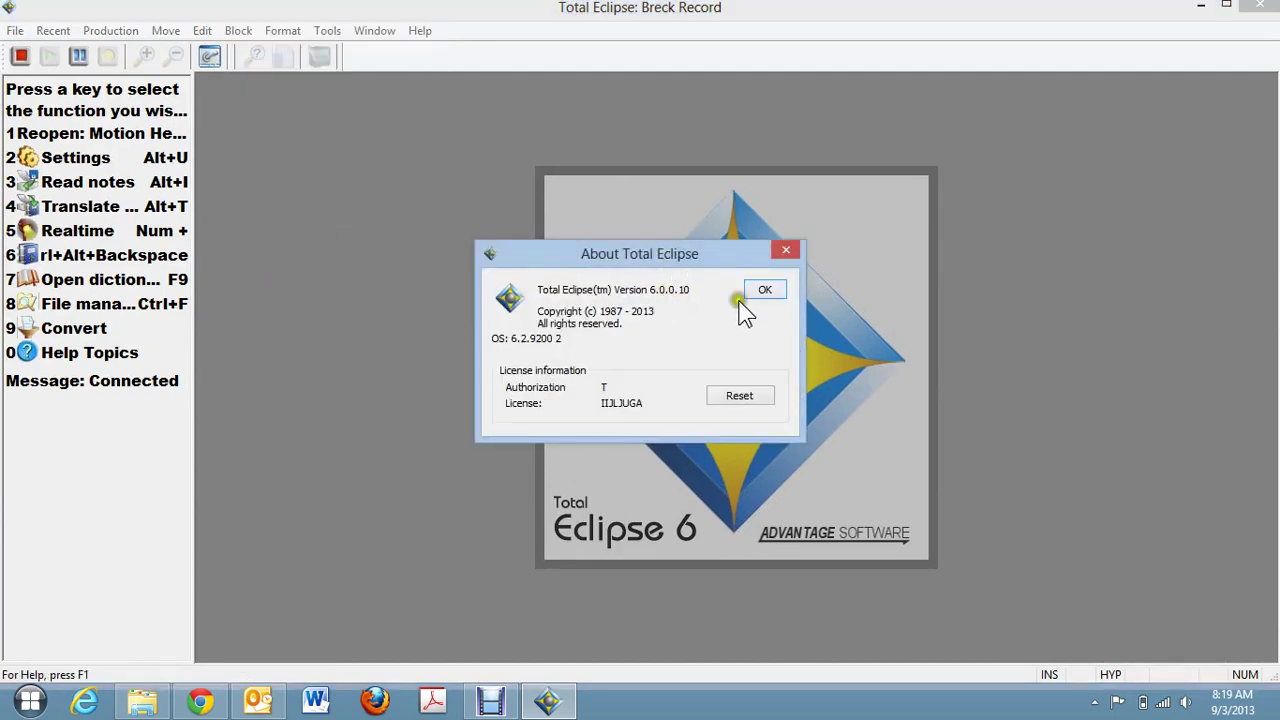
{"action": "left_click", "coordinate": [765, 290]}
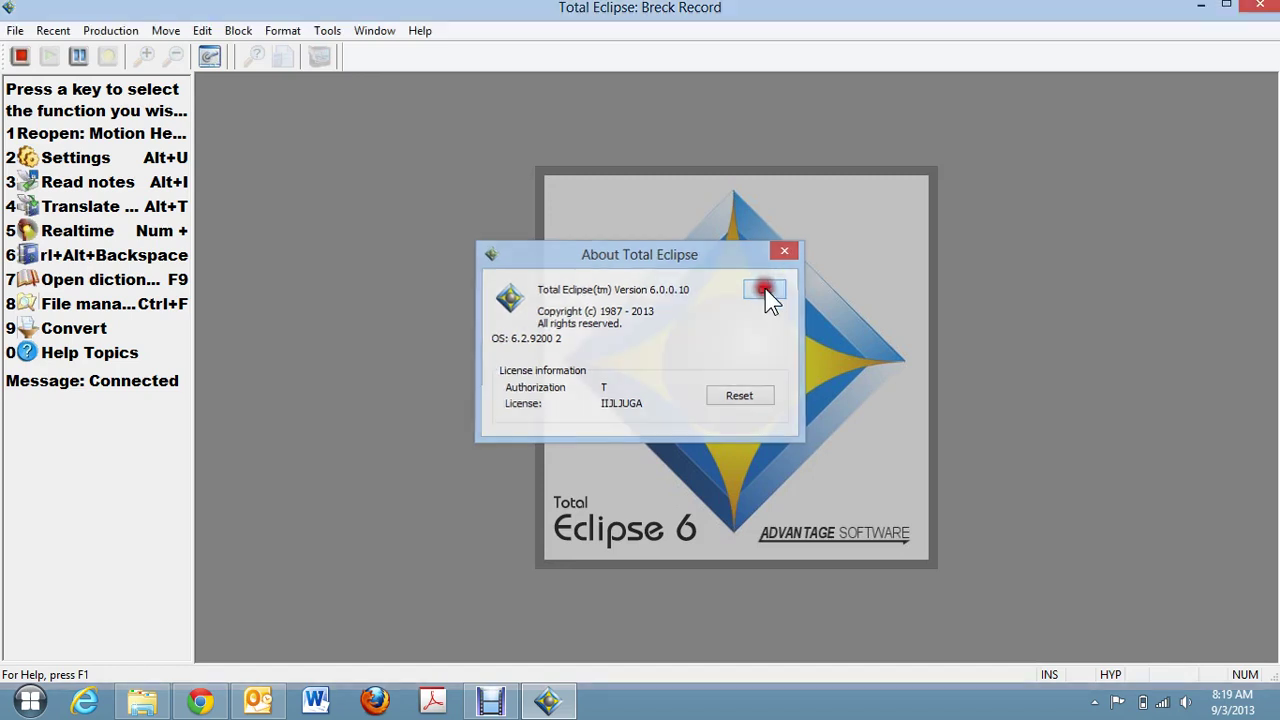
{"action": "left_click", "coordinate": [765, 290]}
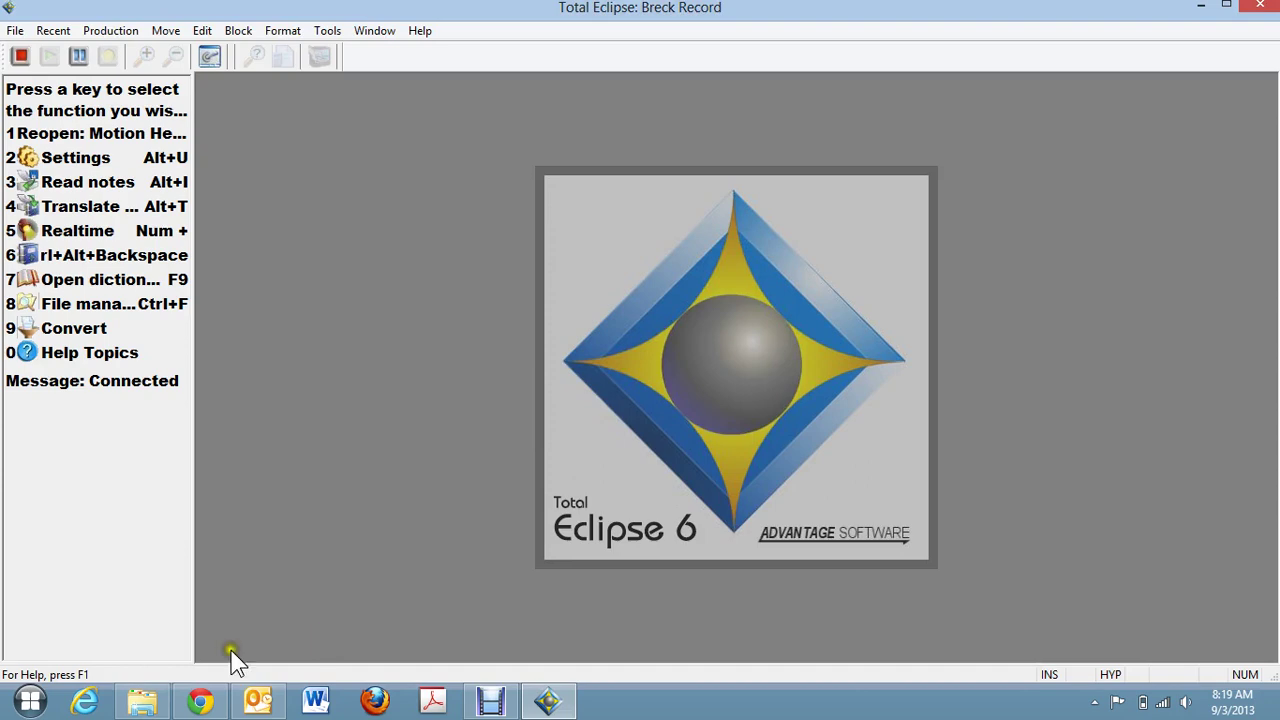
Switch to Chrome and start saving the EclUp.exe link for Total Eclipse 6.0.0.10 to a chosen location.
{"action": "left_click", "coordinate": [150, 697]}
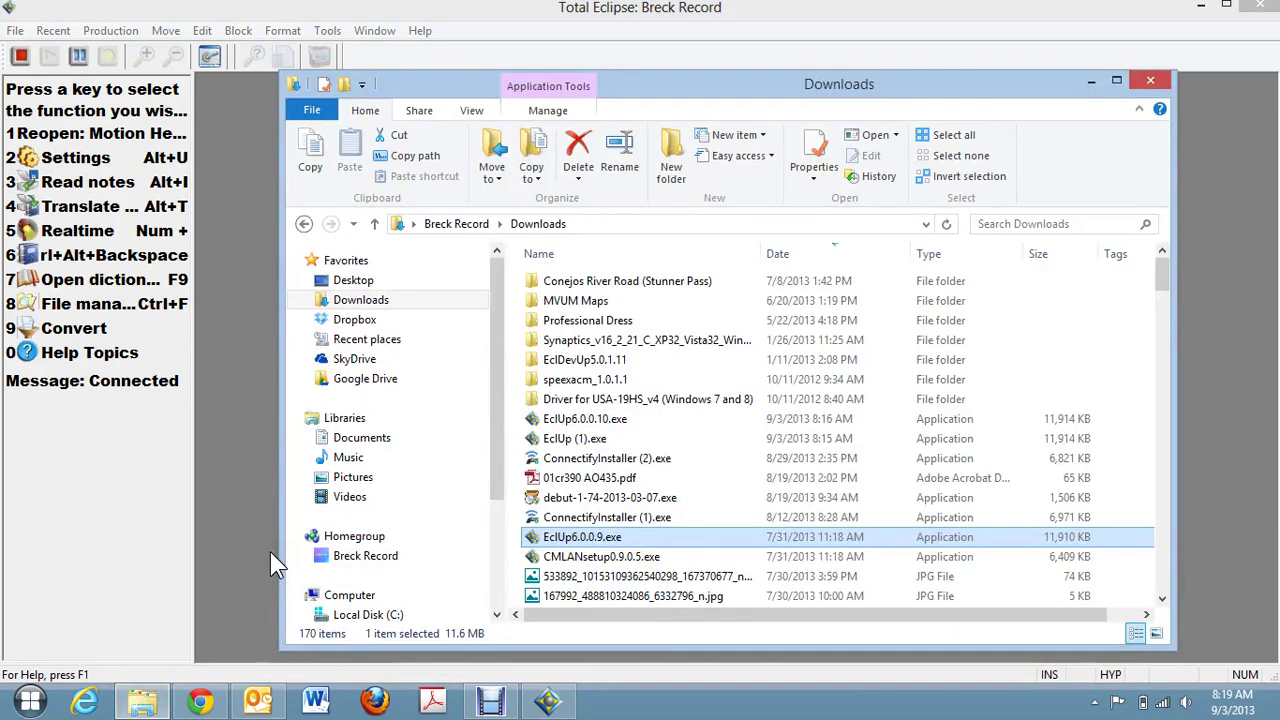
{"action": "left_click", "coordinate": [200, 702]}
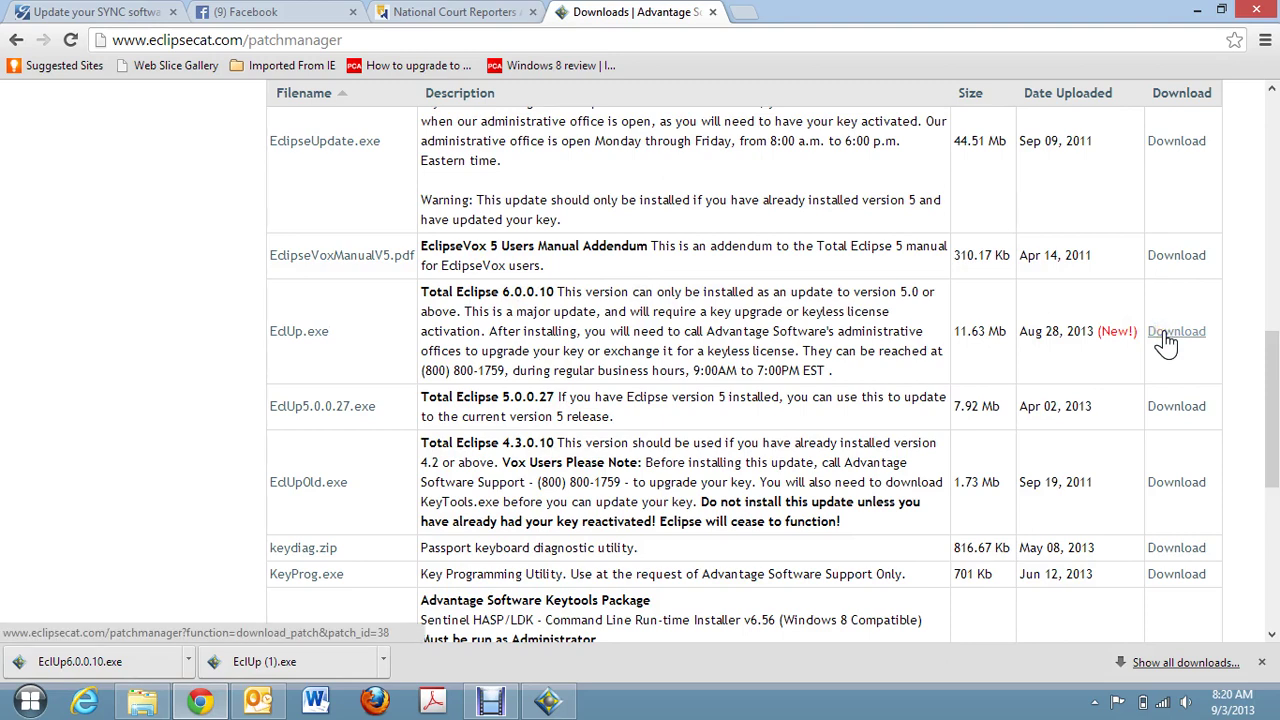
{"action": "right_click", "coordinate": [283, 333]}
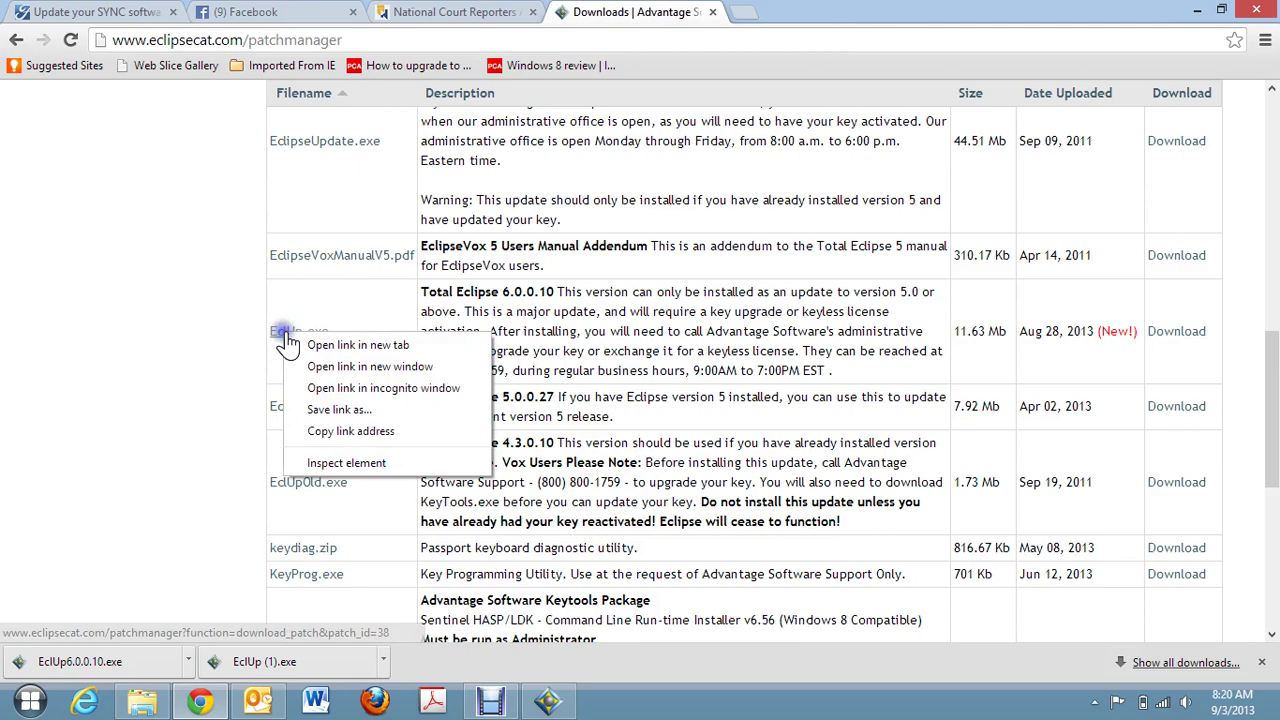
{"action": "left_click", "coordinate": [319, 410]}
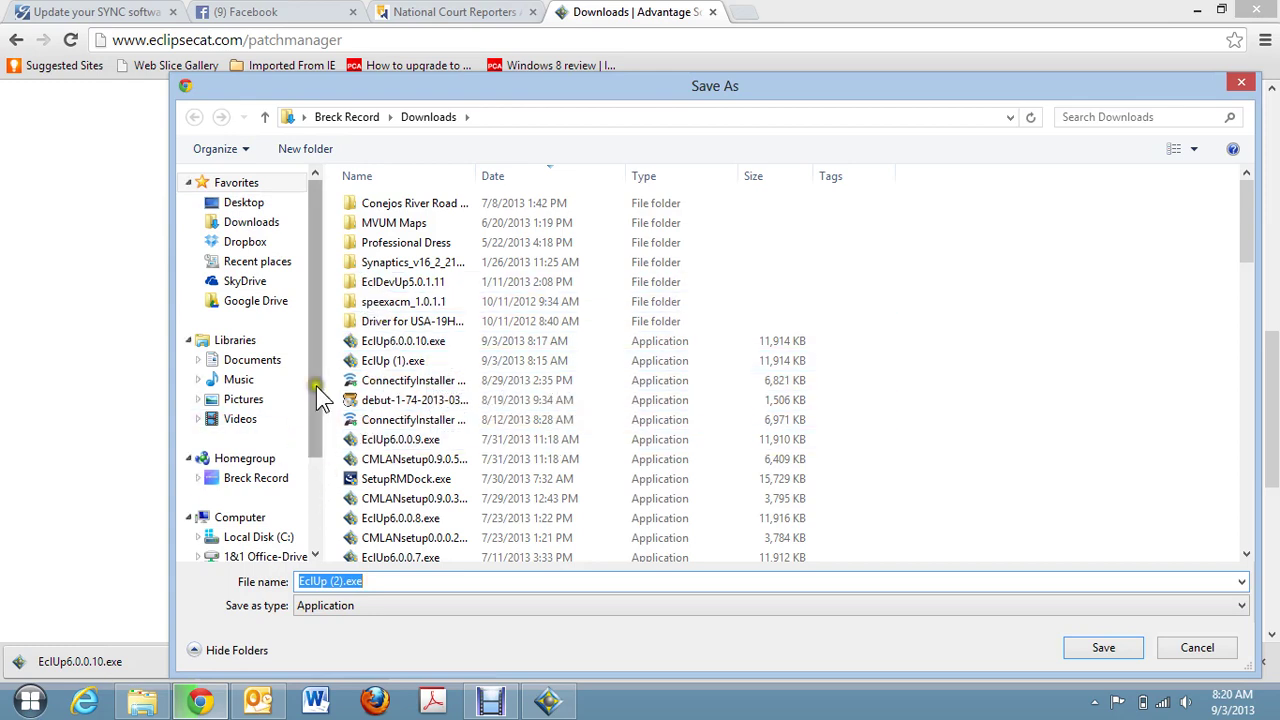
Browse the save location to the My Scans folder in the Documents library, and change it to the Desktop.
{"action": "left_click", "coordinate": [246, 362]}
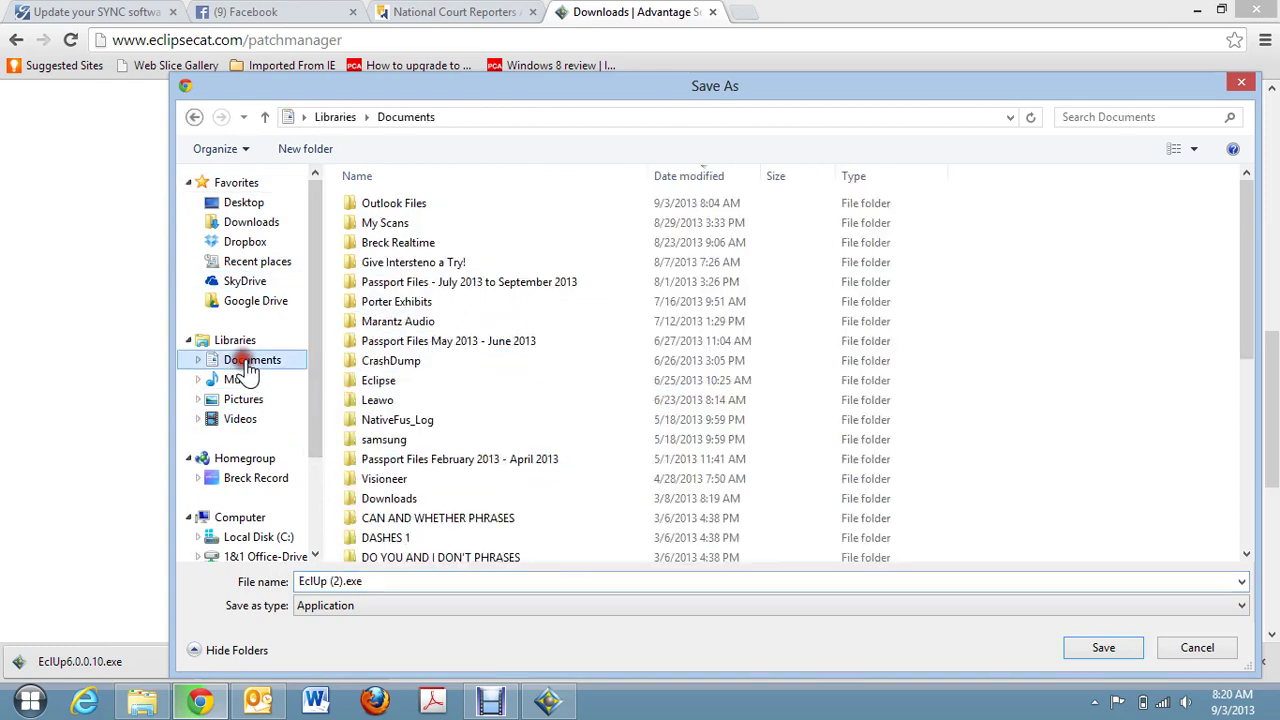
{"action": "double_click", "coordinate": [381, 223]}
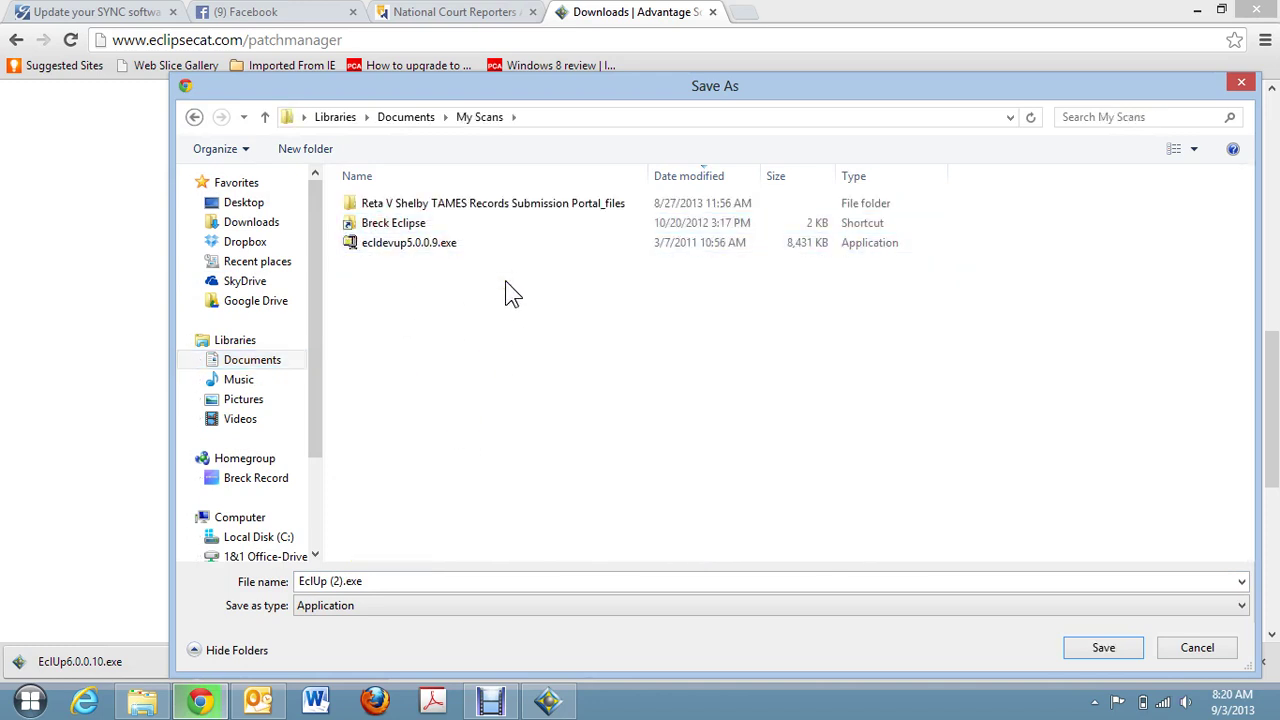
{"action": "left_click", "coordinate": [231, 200]}
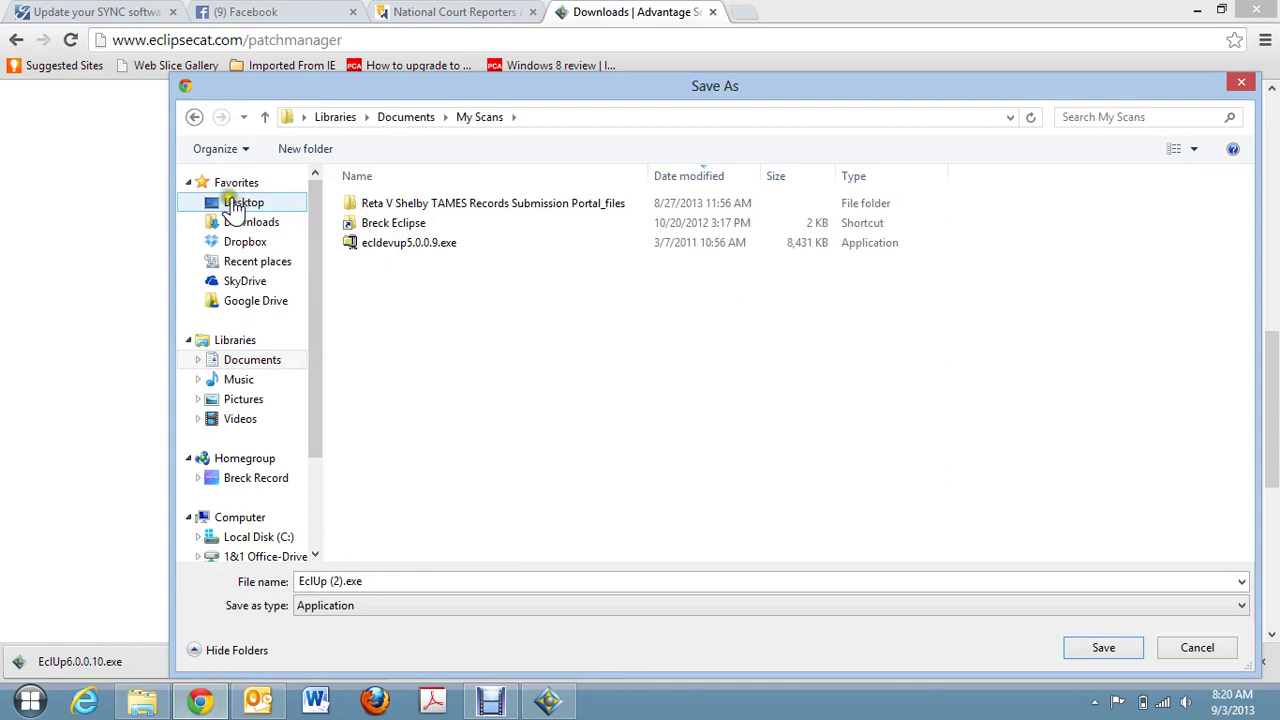
{"action": "left_click", "coordinate": [243, 205]}
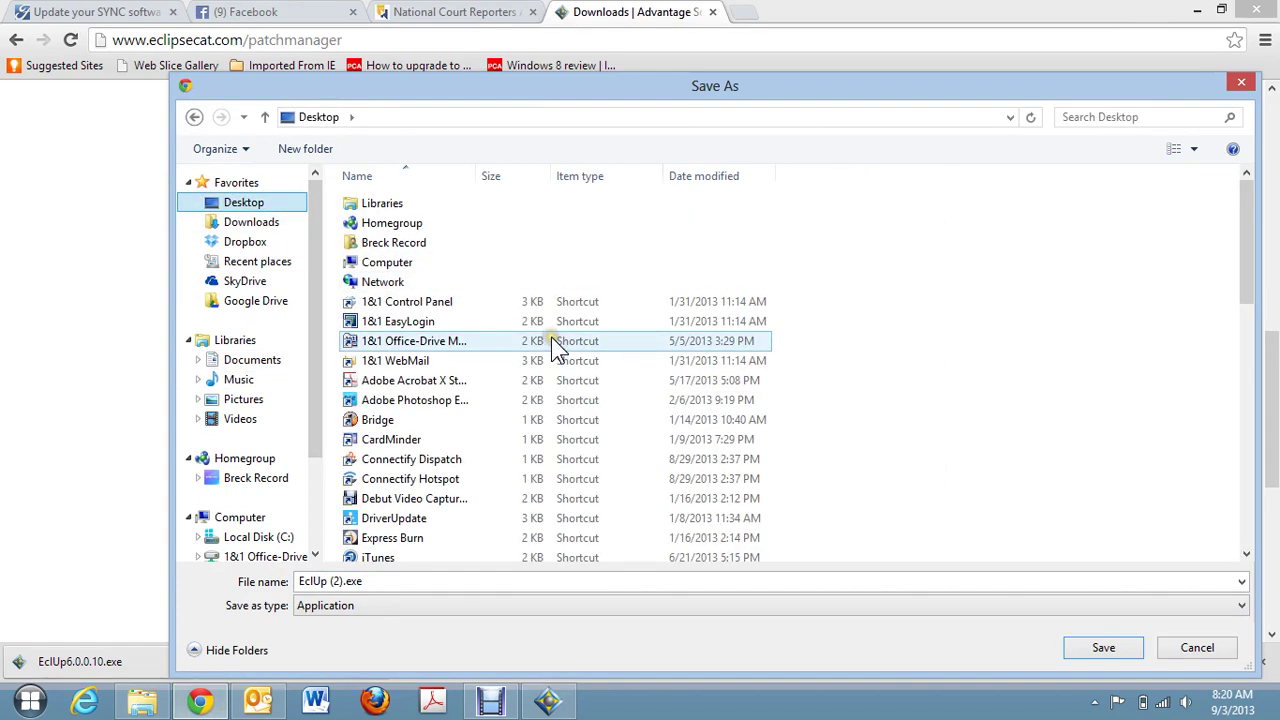
Find the My Scans shortcut in the Desktop listing and open it as the save location.
{"action": "left_click", "coordinate": [488, 382]}
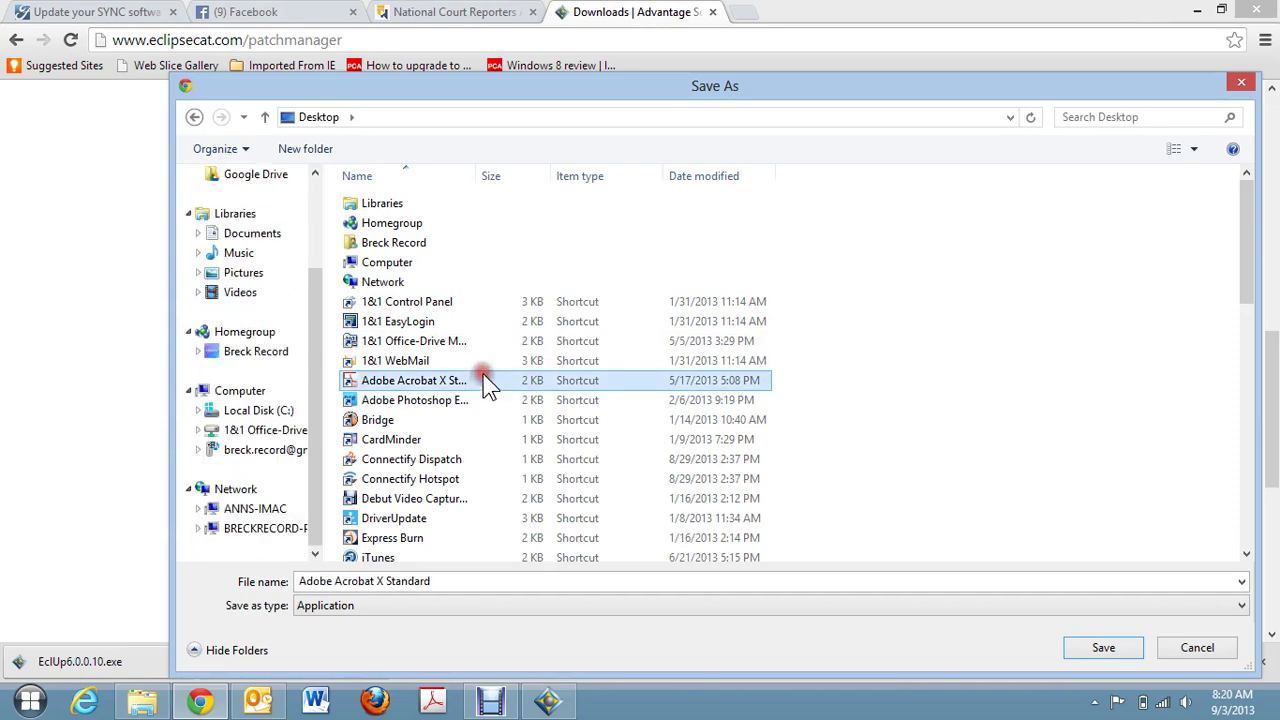
{"action": "scroll", "coordinate": [483, 374], "scroll_direction": "down", "scroll_amount": 7}
{"action": "scroll", "coordinate": [483, 374], "scroll_direction": "down", "scroll_amount": 1}
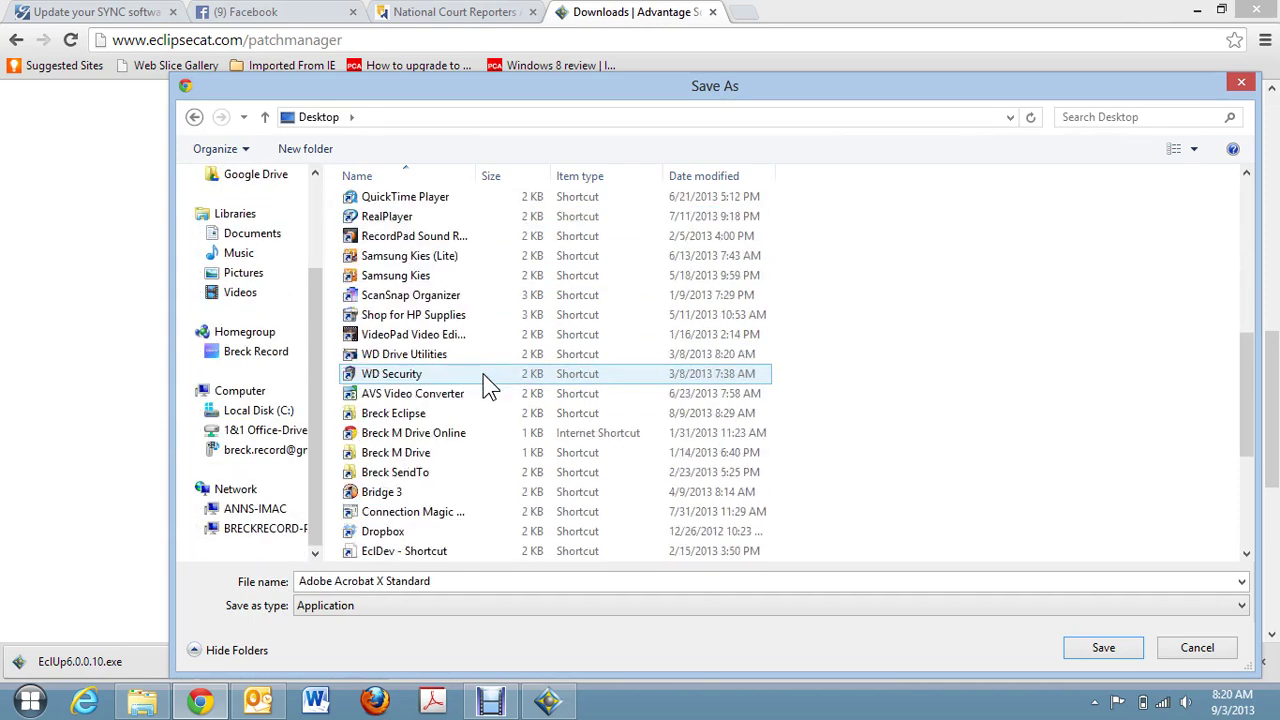
{"action": "left_click", "coordinate": [476, 497]}
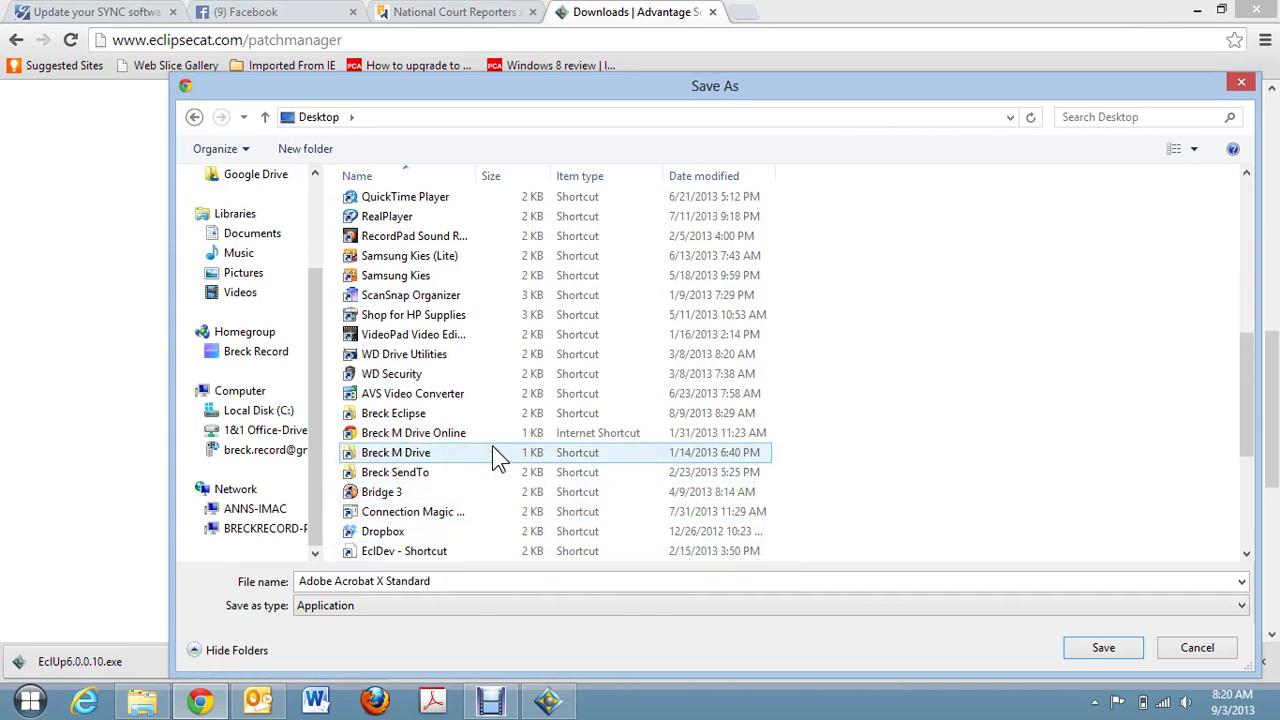
{"action": "scroll", "coordinate": [497, 458], "scroll_direction": "down", "scroll_amount": 4}
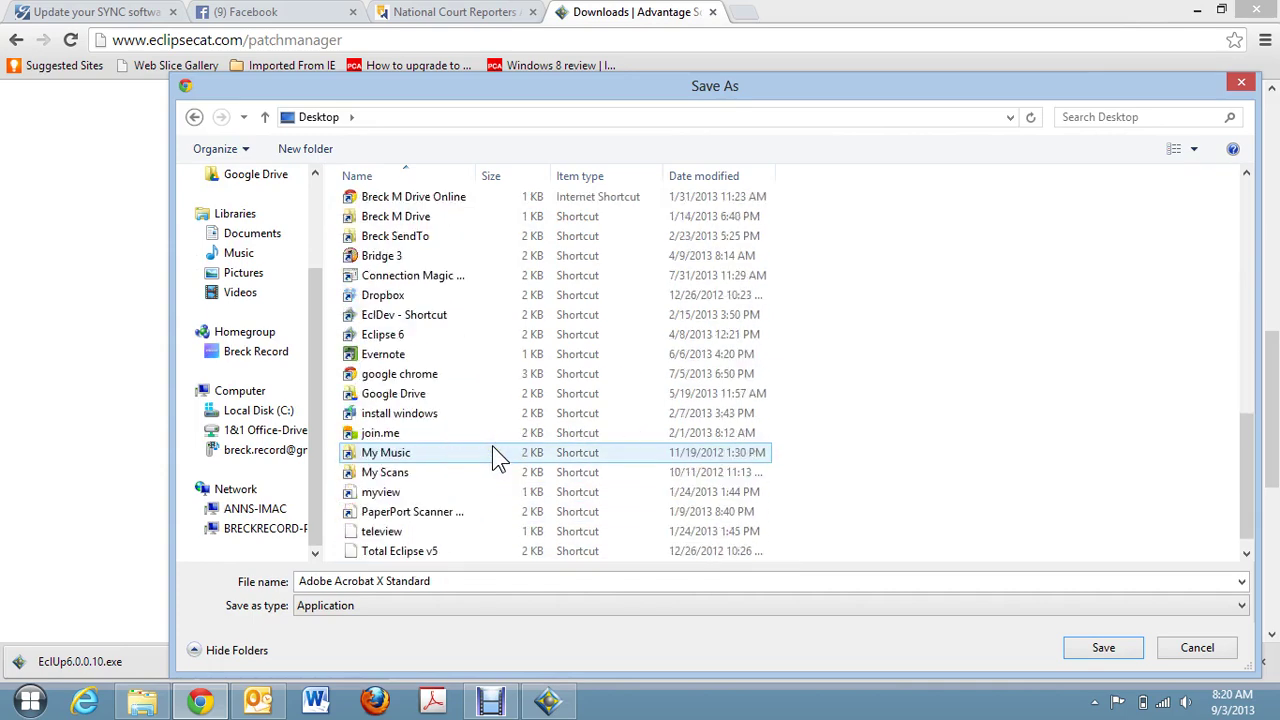
{"action": "left_click", "coordinate": [417, 478]}
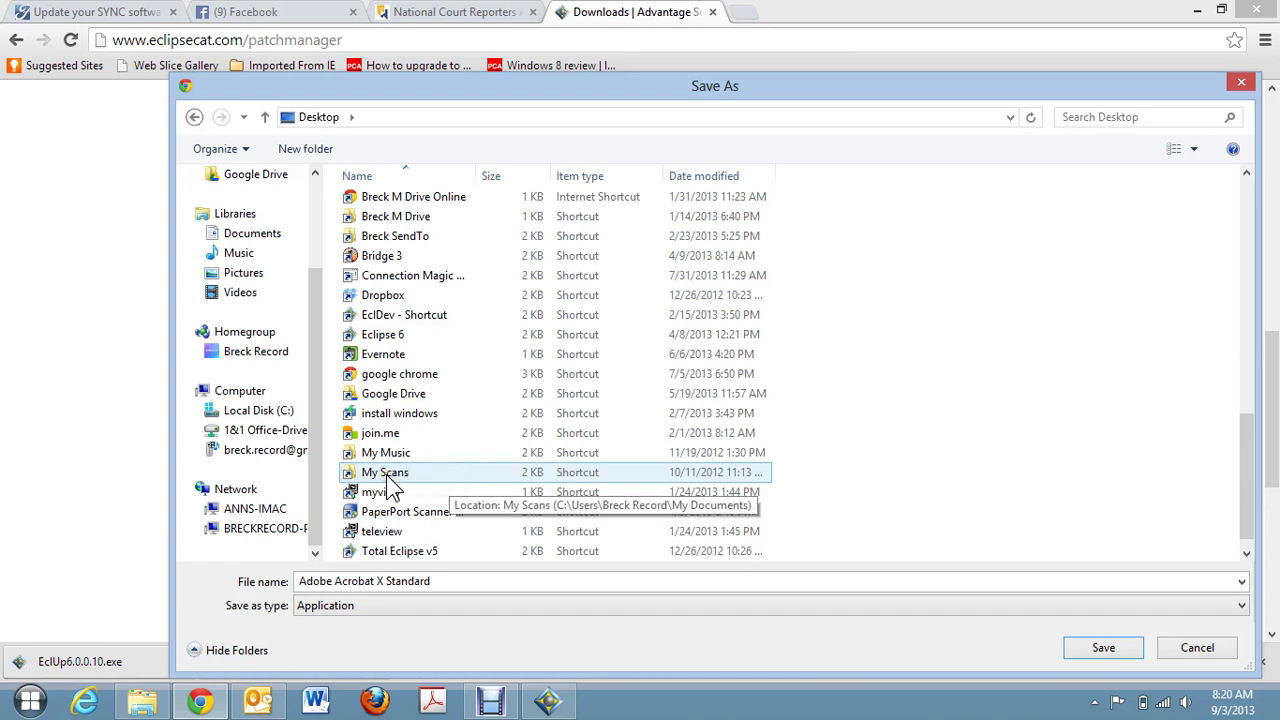
{"action": "double_click", "coordinate": [389, 477]}
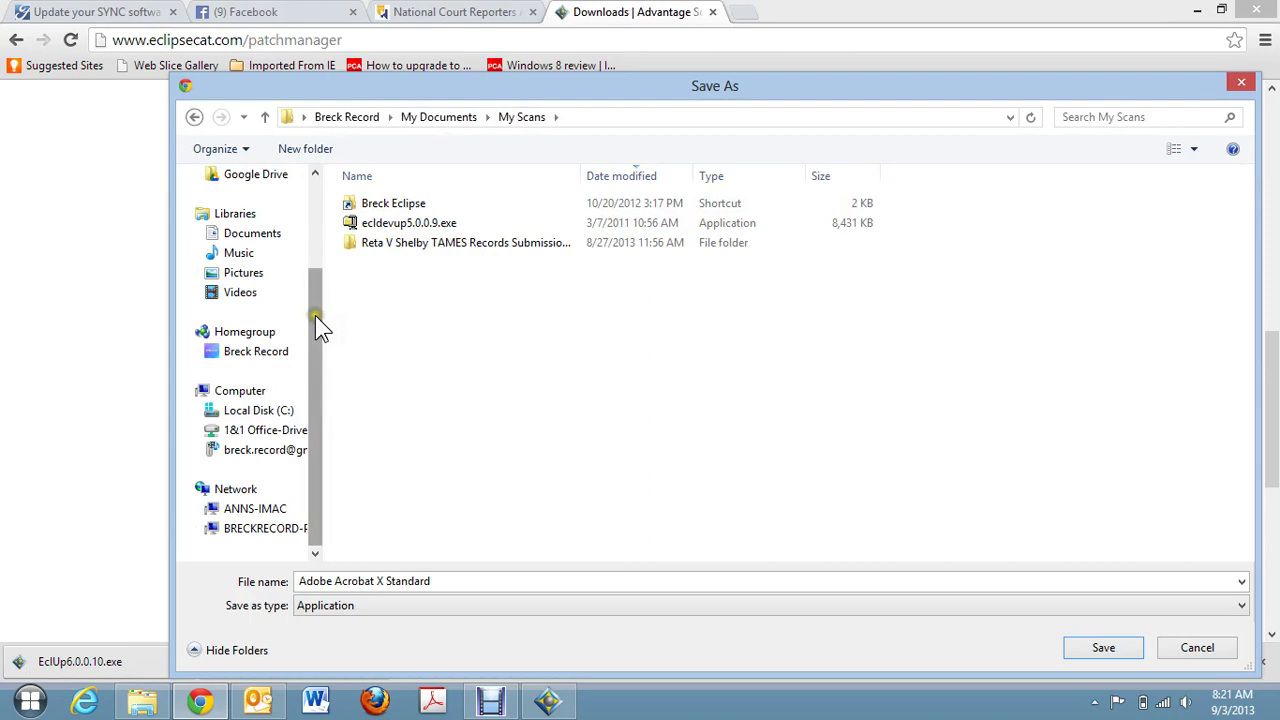
Set the save location back to the Downloads folder.
{"action": "scroll", "coordinate": [315, 325], "scroll_direction": "up", "scroll_amount": 3}
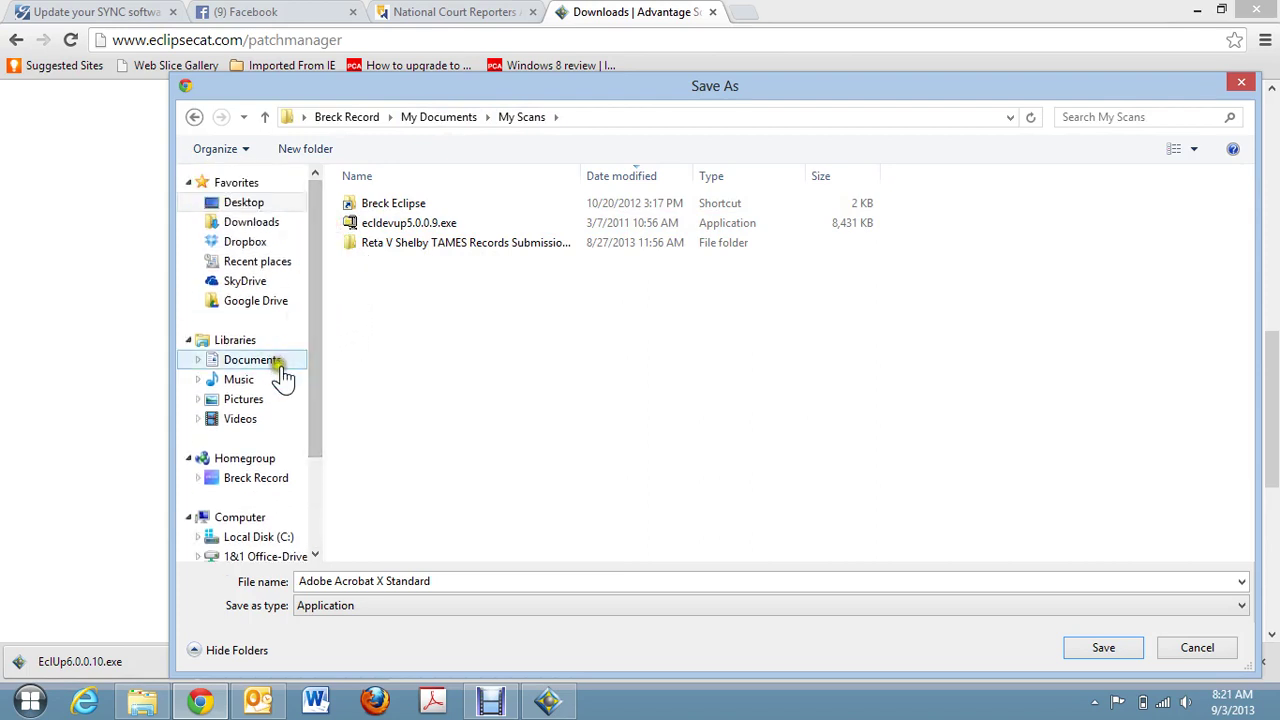
{"action": "left_click", "coordinate": [238, 230]}
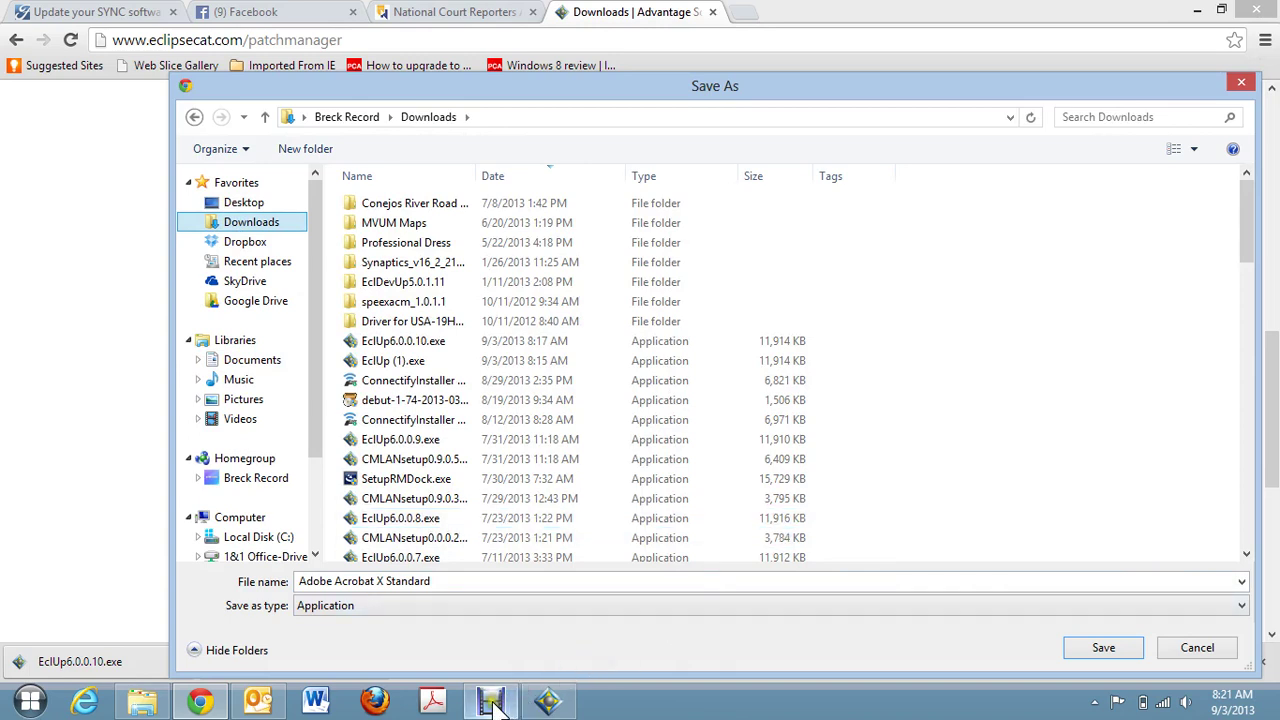
{"action": "mouse_move", "coordinate": [497, 707]}
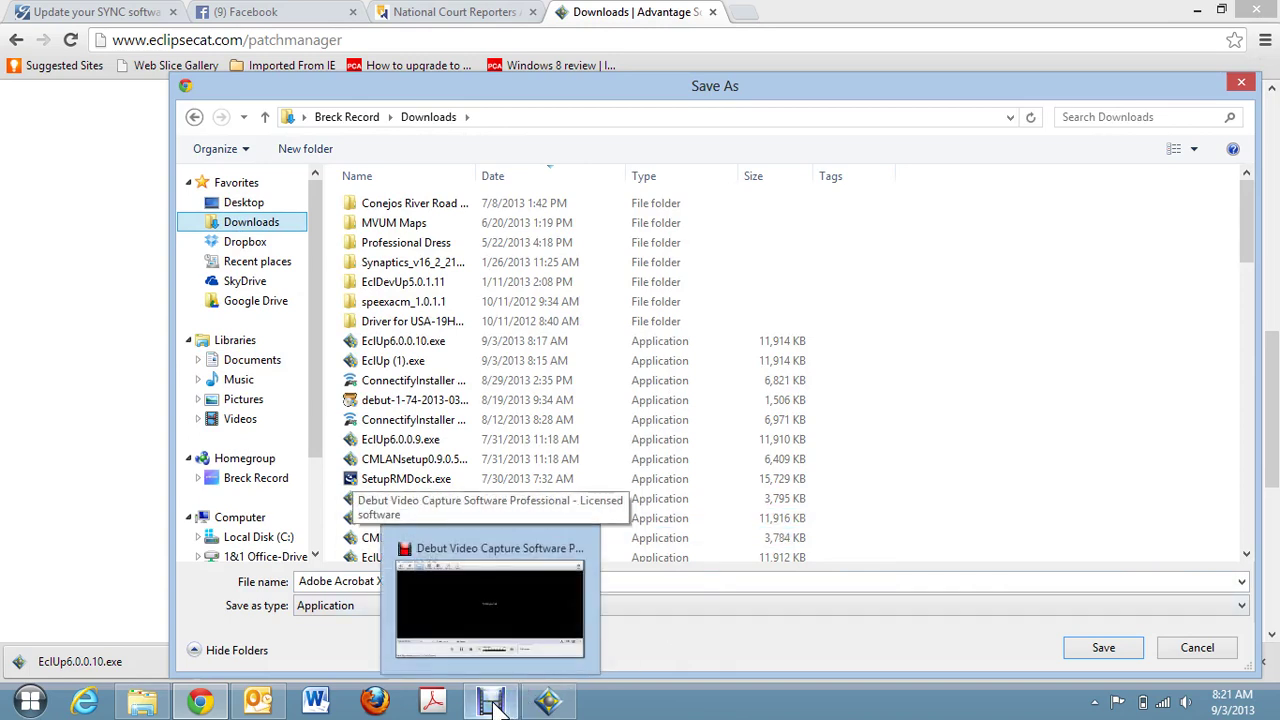